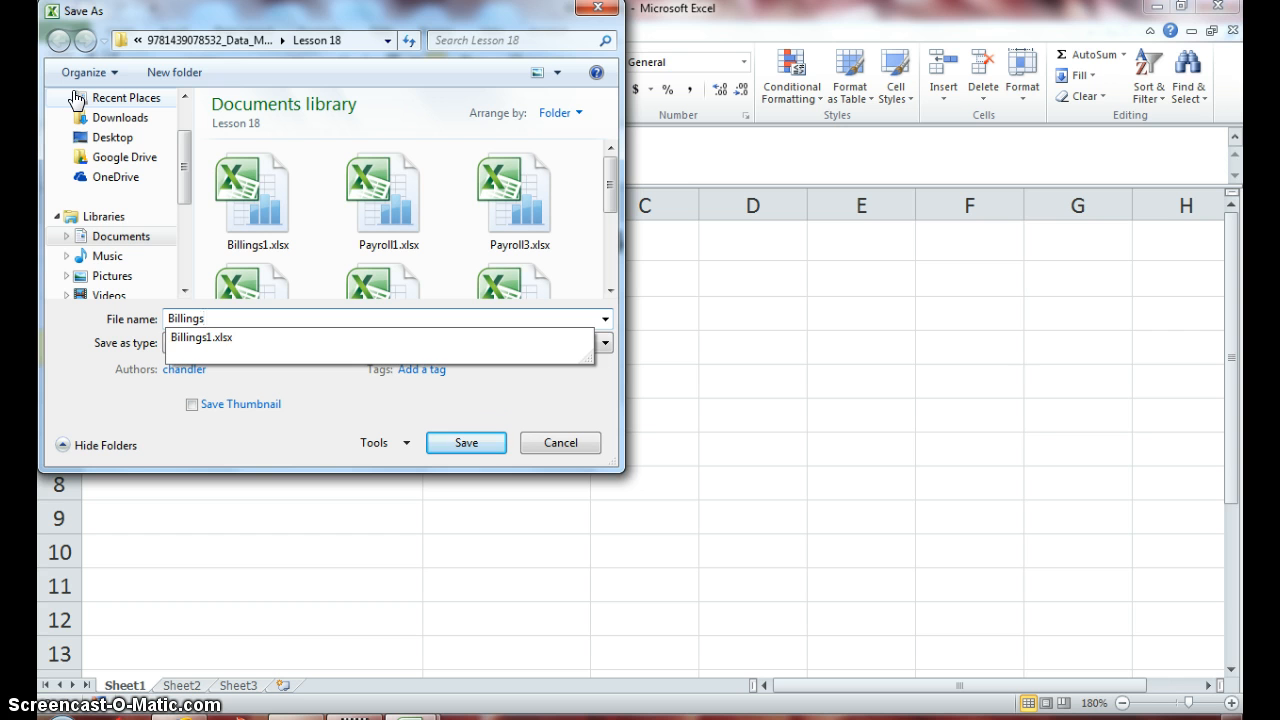
- Save the workbook under the new name Billings2.xlsx
text(2)
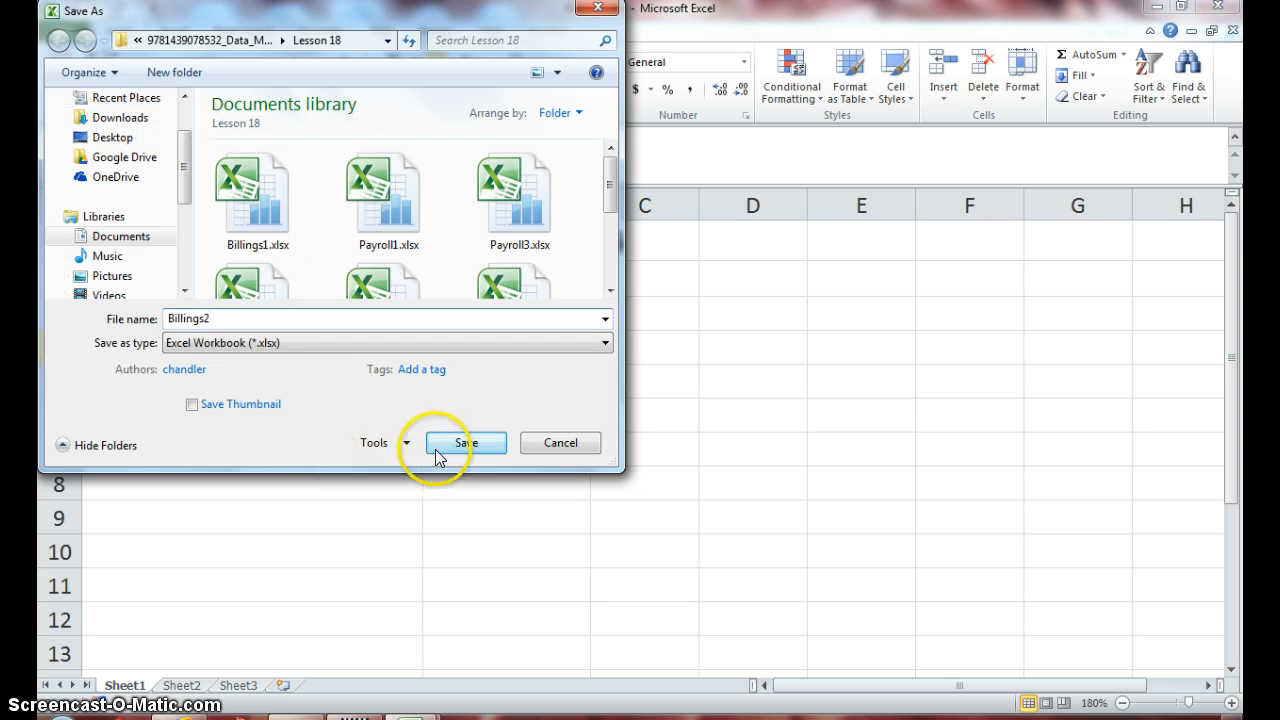
click(438, 452)
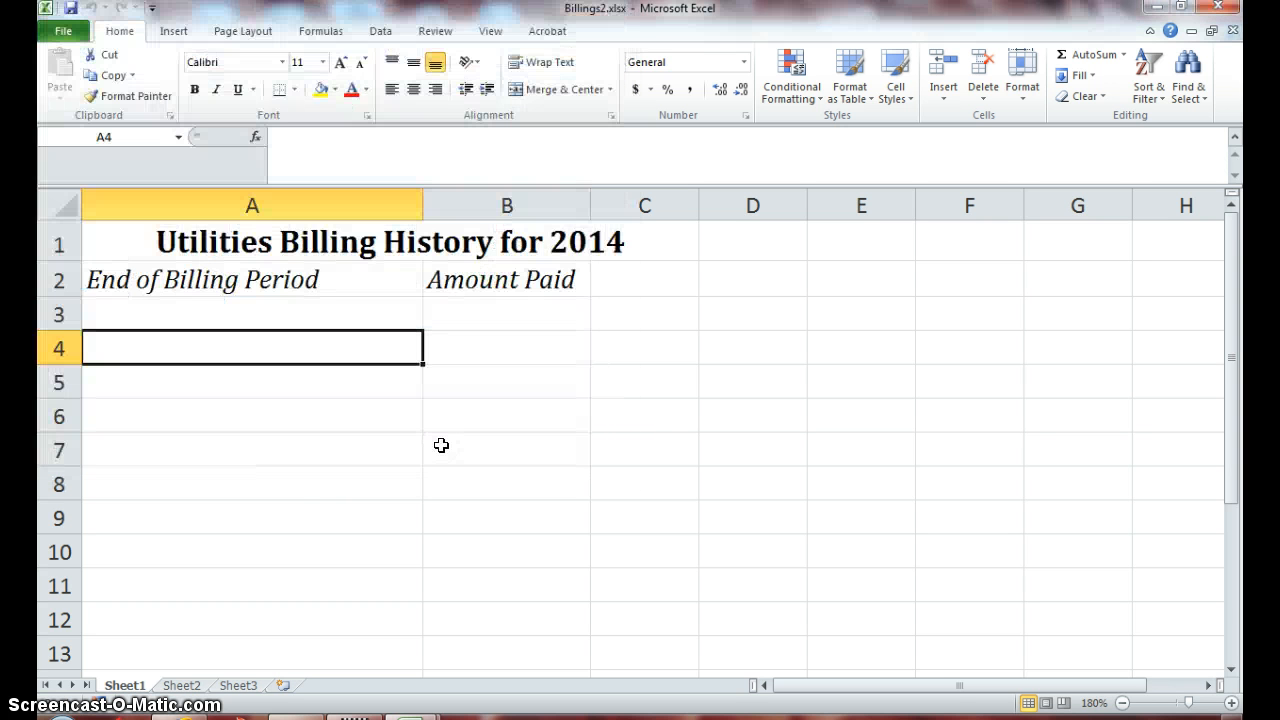
- Select header cells A2:B2, End of Billing Period and Amount Paid
click(356, 285)
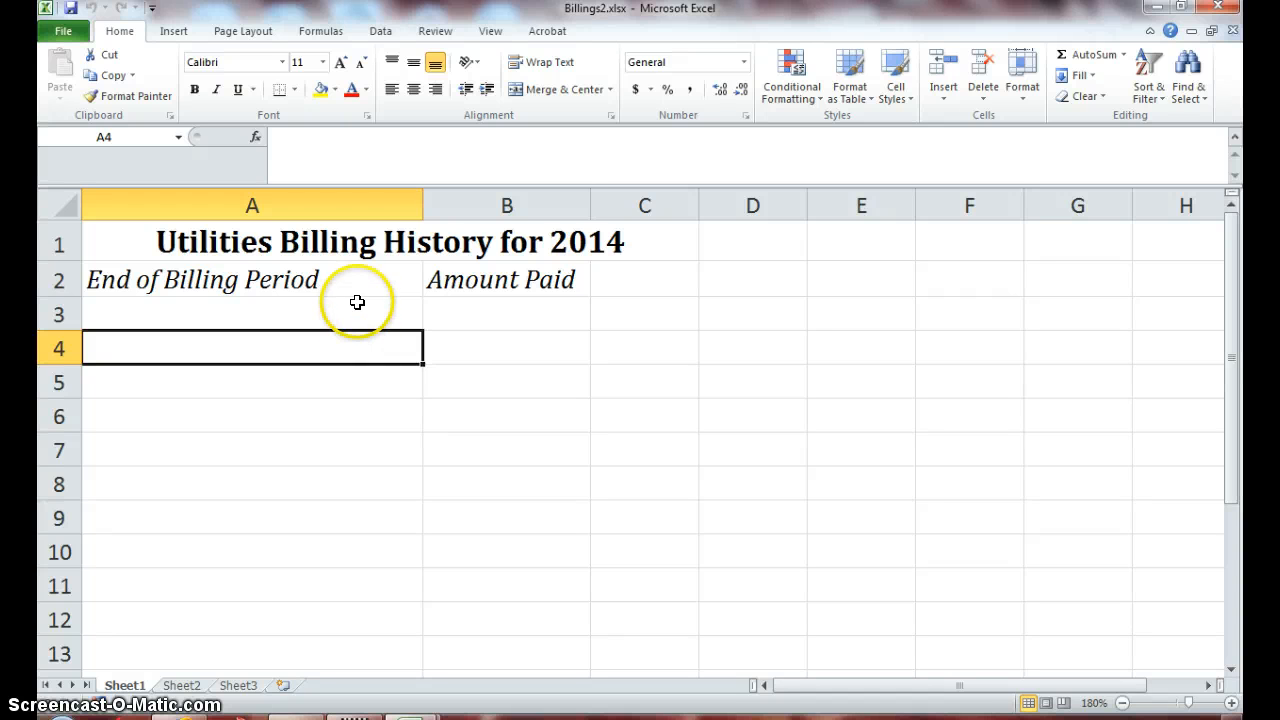
drag(358, 283, 450, 280)
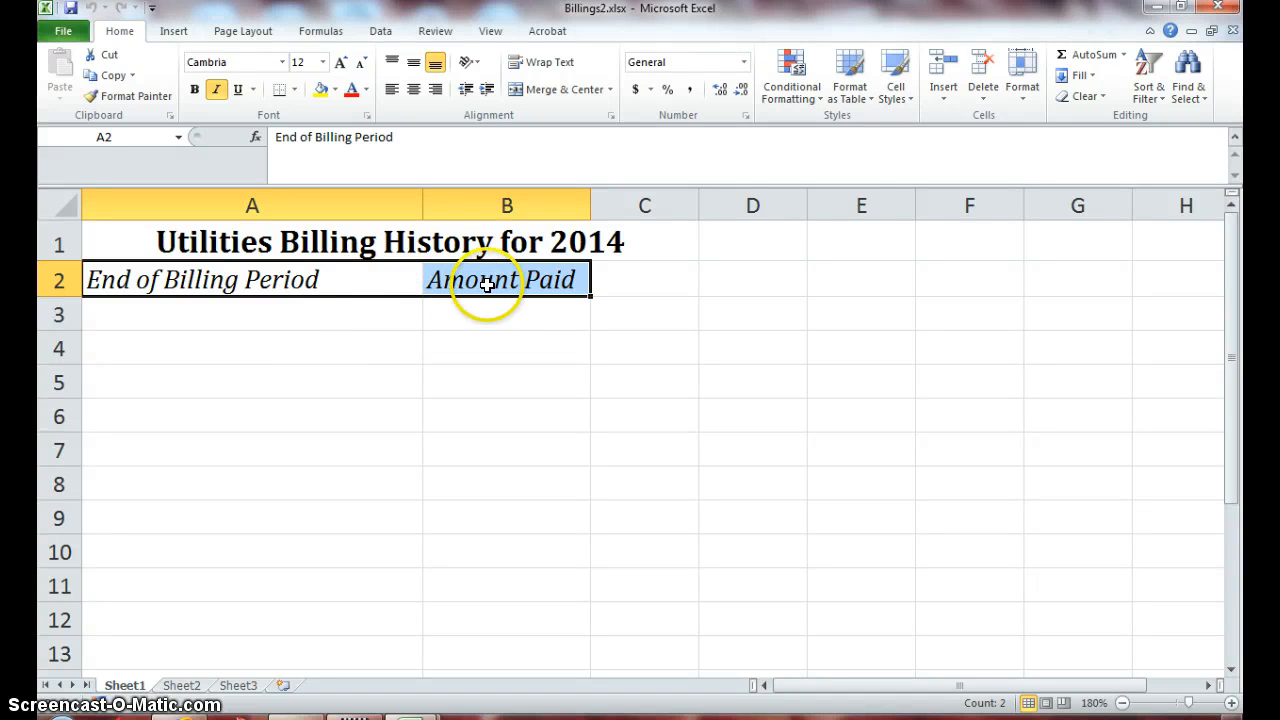
- Set the height of row 2 to 100 through Format > Row Height
click(1021, 95)
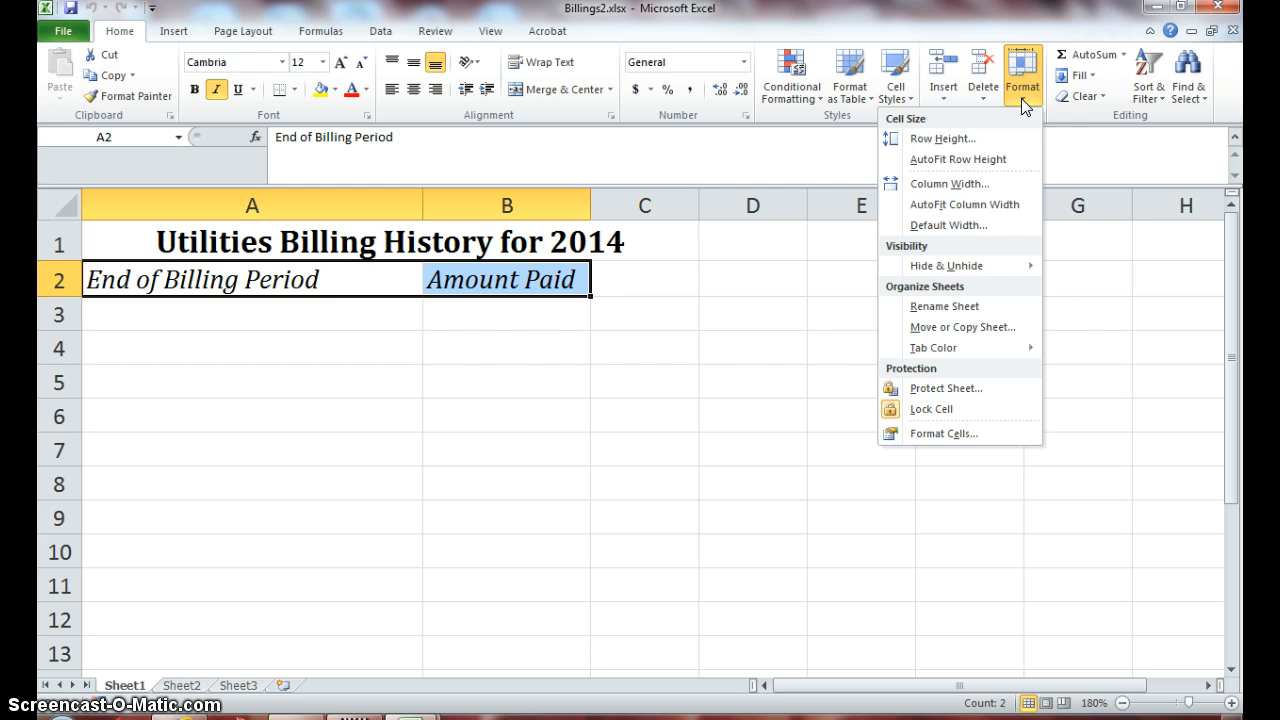
click(956, 138)
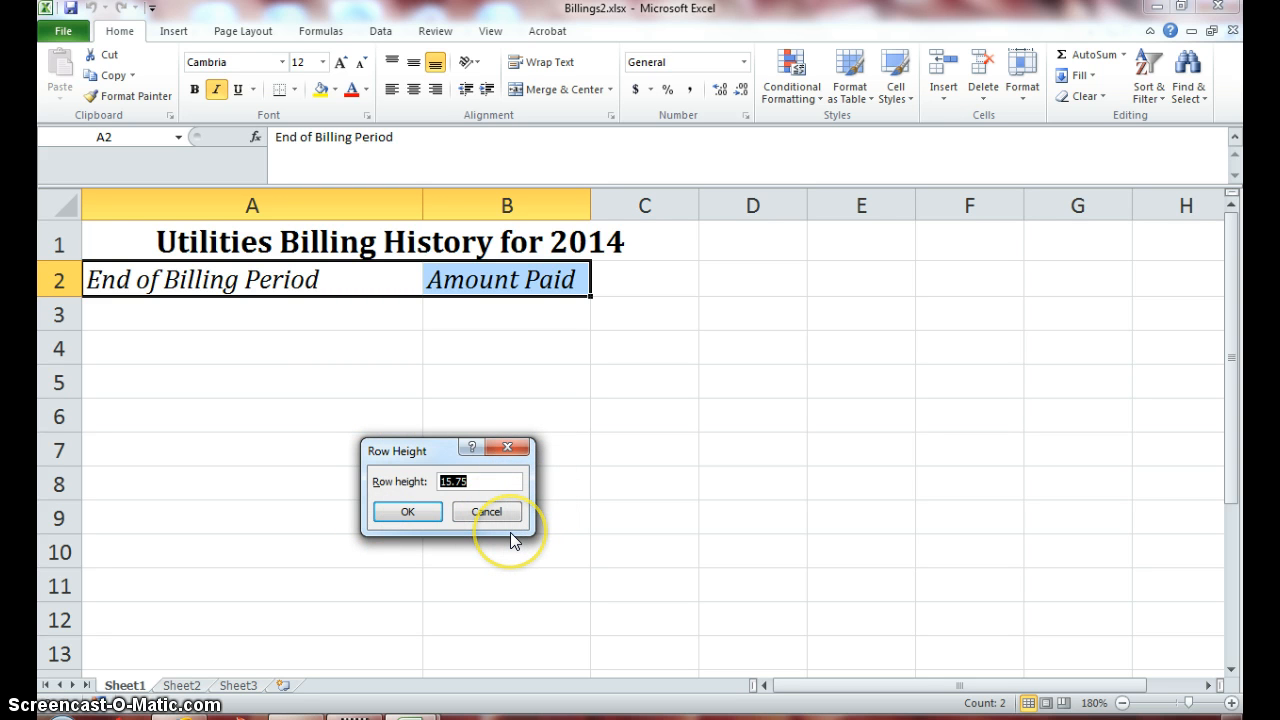
text(100)
click(409, 513)
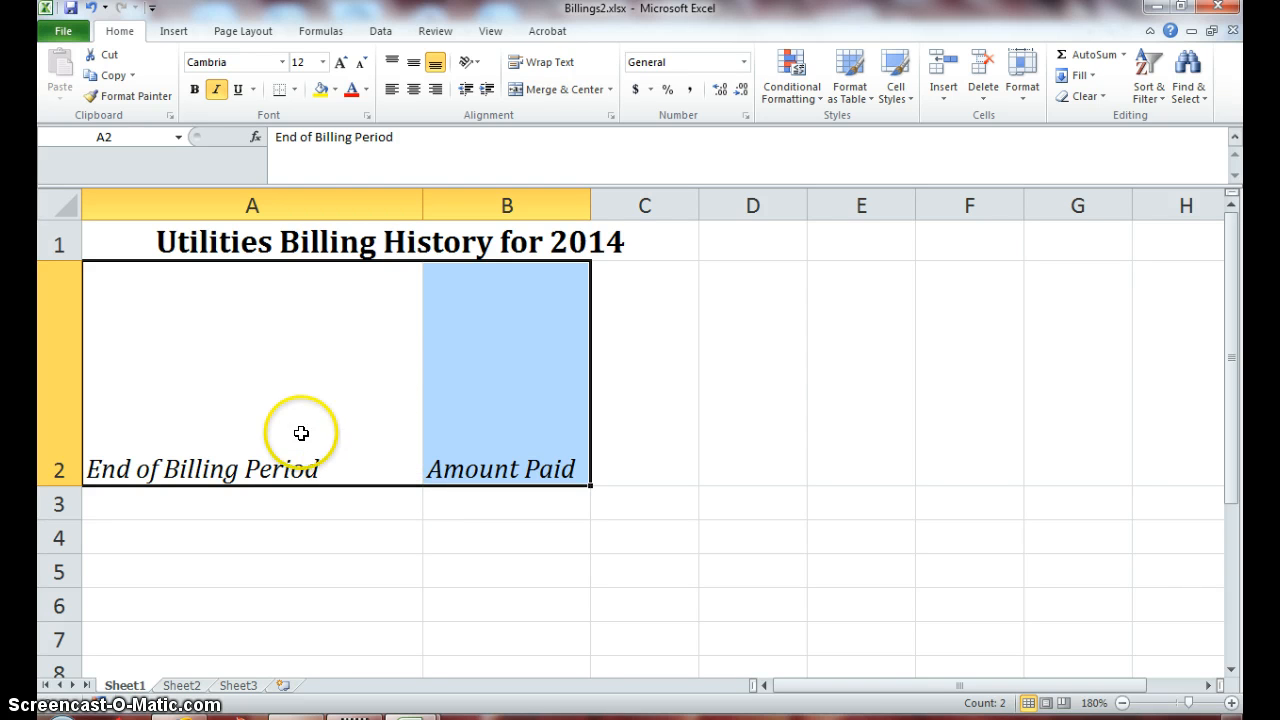
- Apply Center and Middle Align to the A2:B2 header cells
click(415, 91)
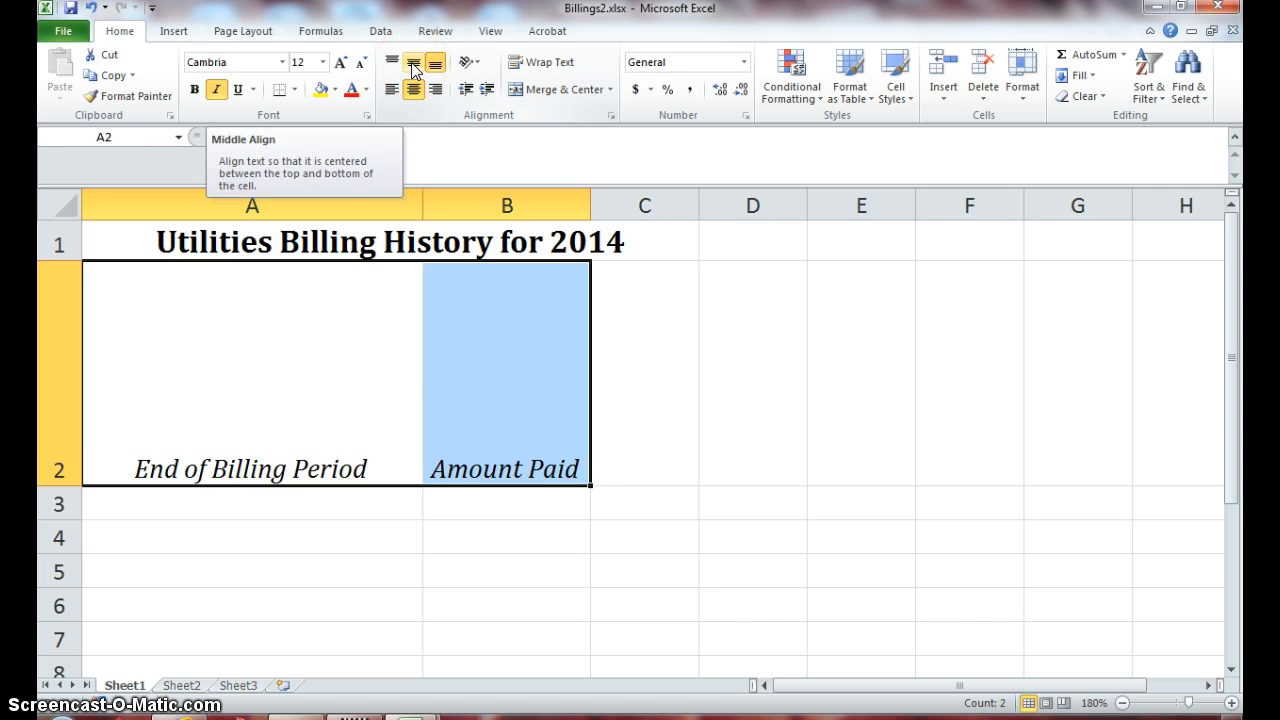
click(414, 65)
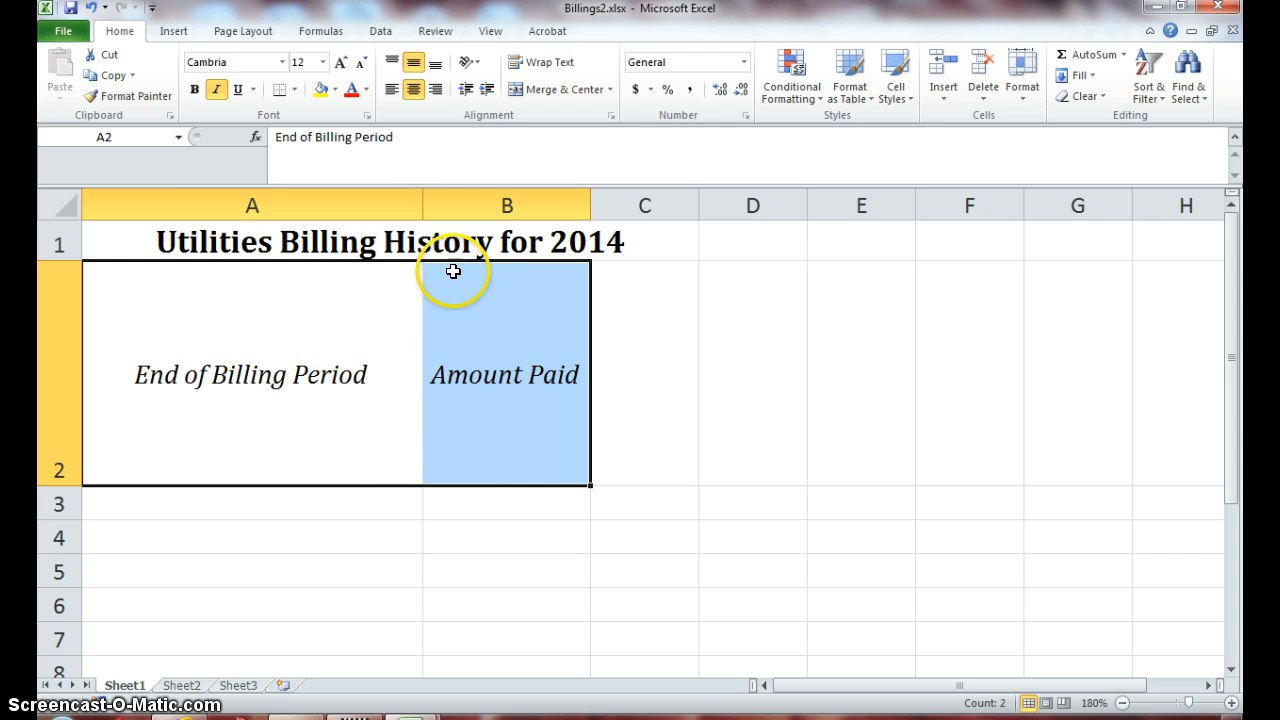
- Try Angle Counterclockwise and Angle Clockwise, then settle on Vertical Text for the headers
click(479, 70)
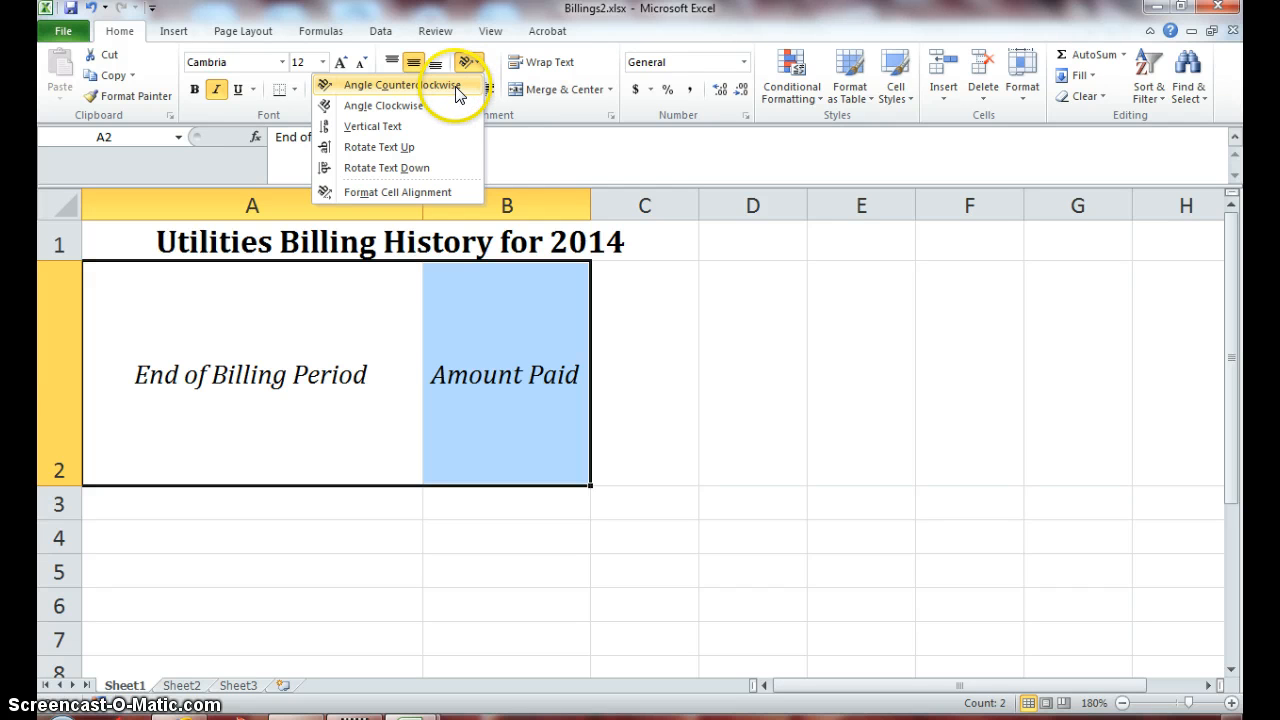
click(455, 86)
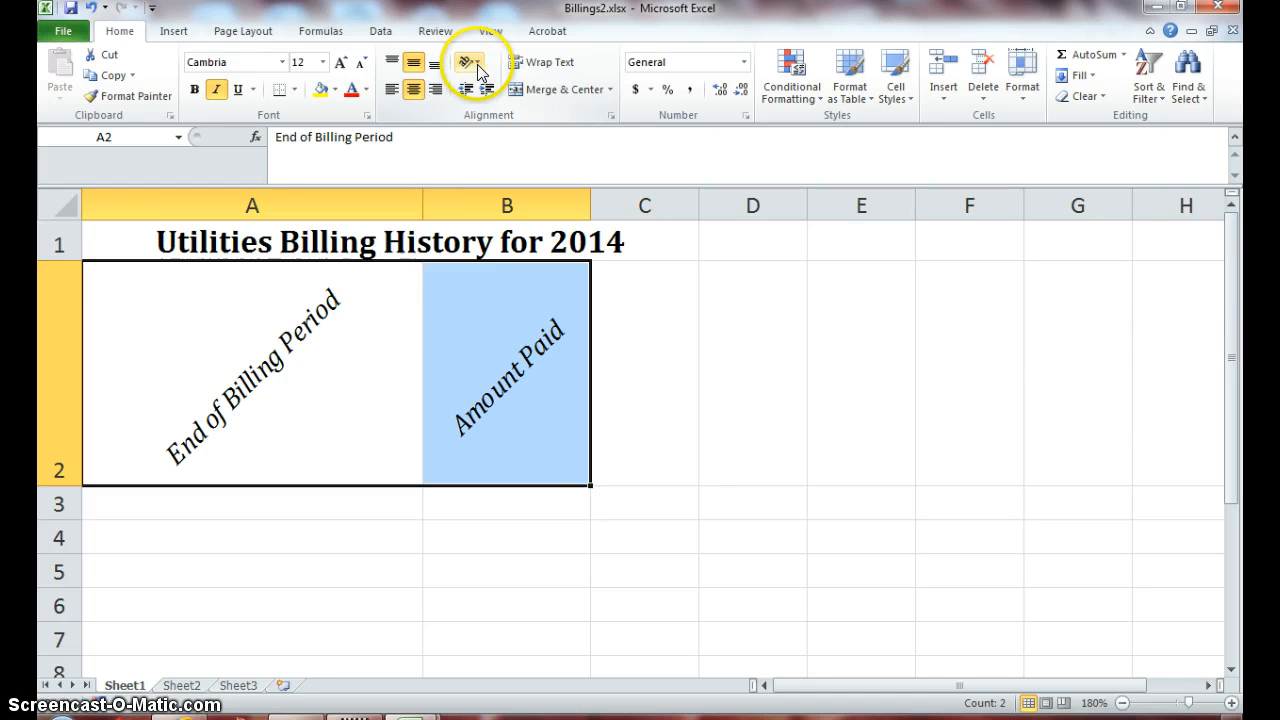
click(477, 65)
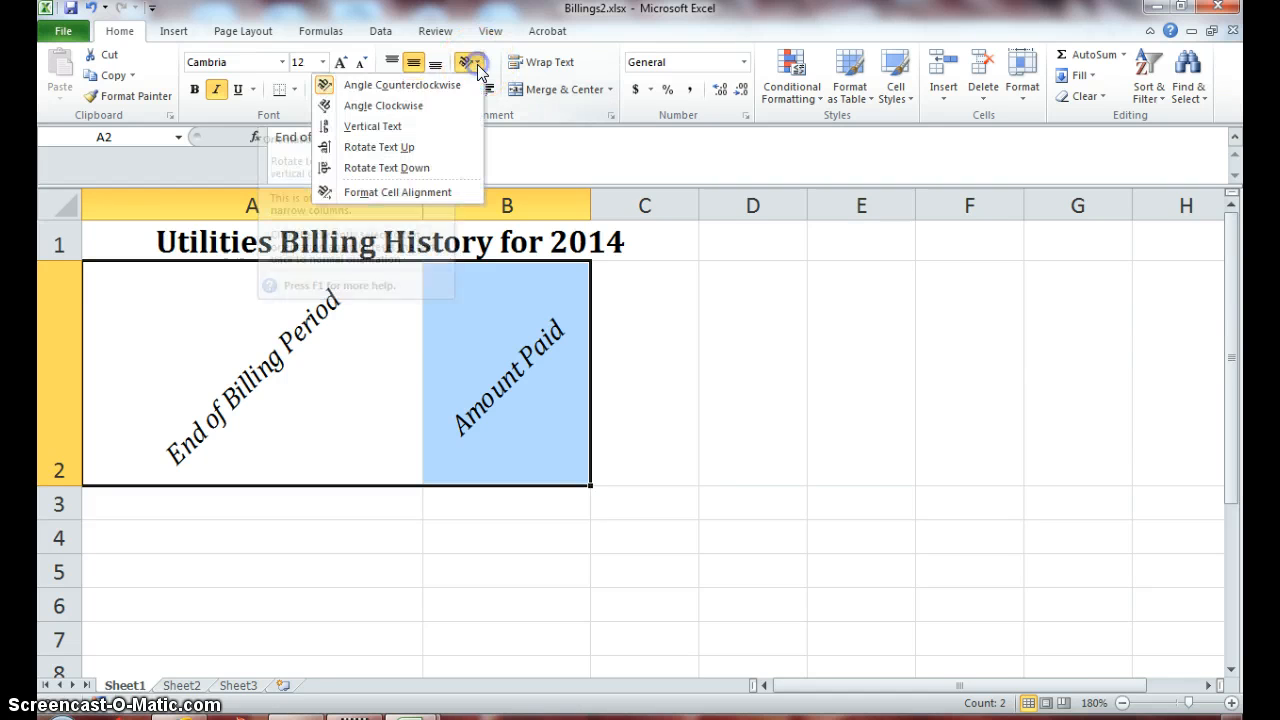
click(428, 104)
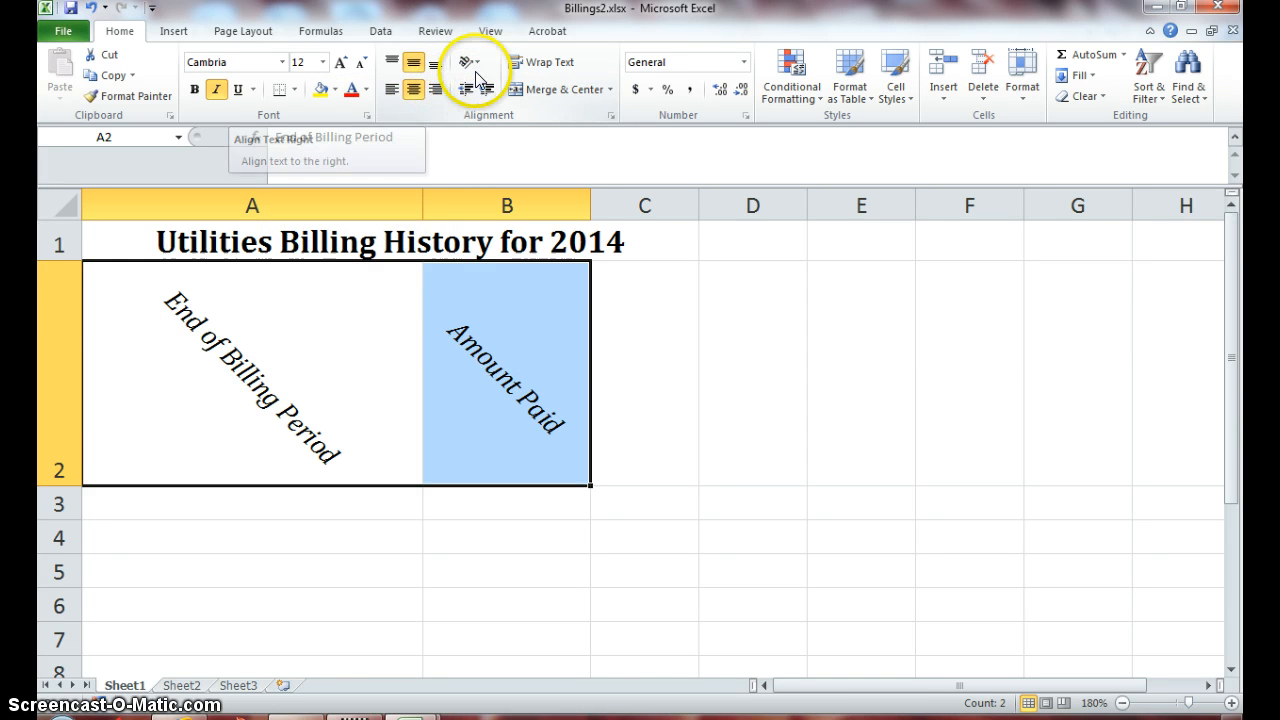
click(477, 65)
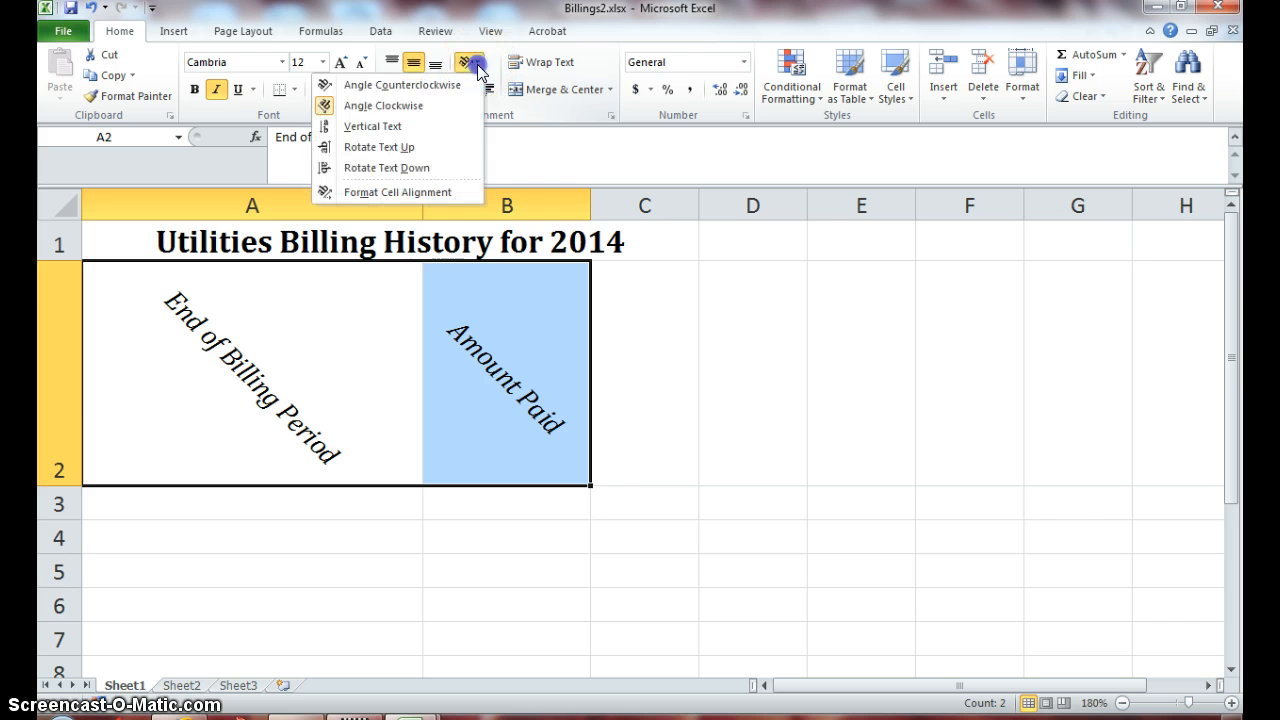
click(447, 127)
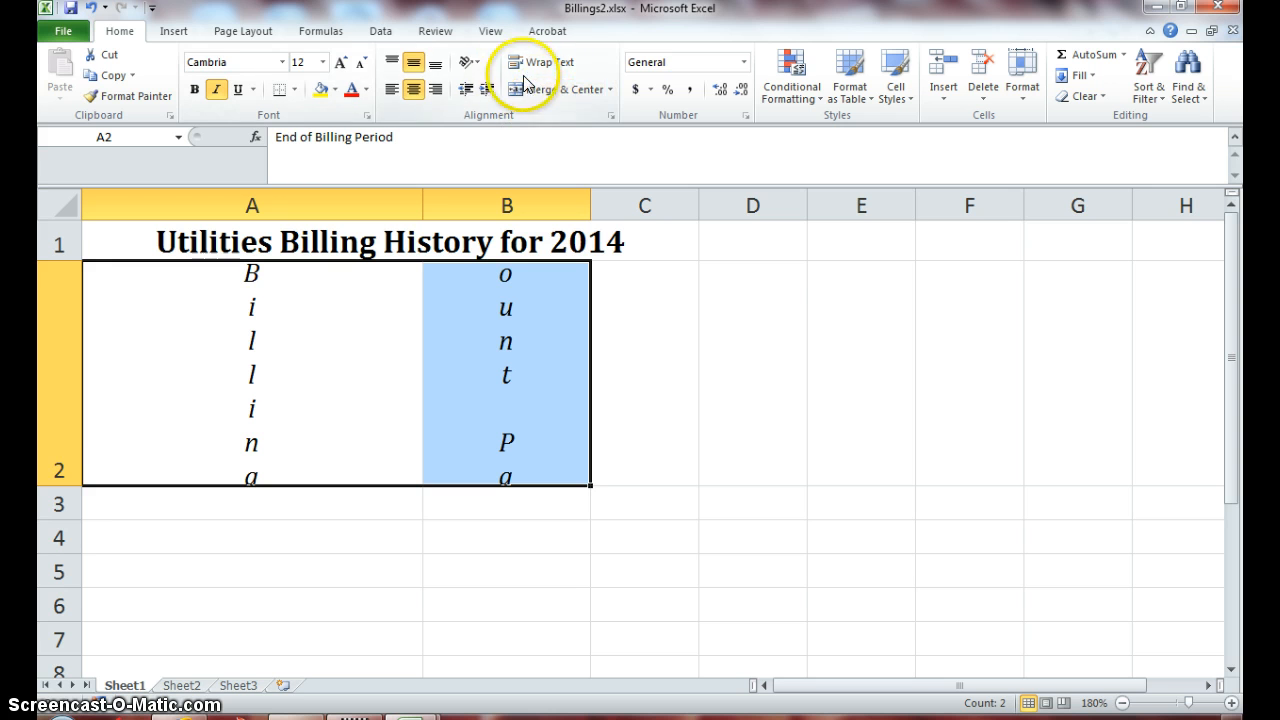
- Try Rotate Text Up and Rotate Text Down, then toggle rotation off to restore horizontal headers
click(468, 62)
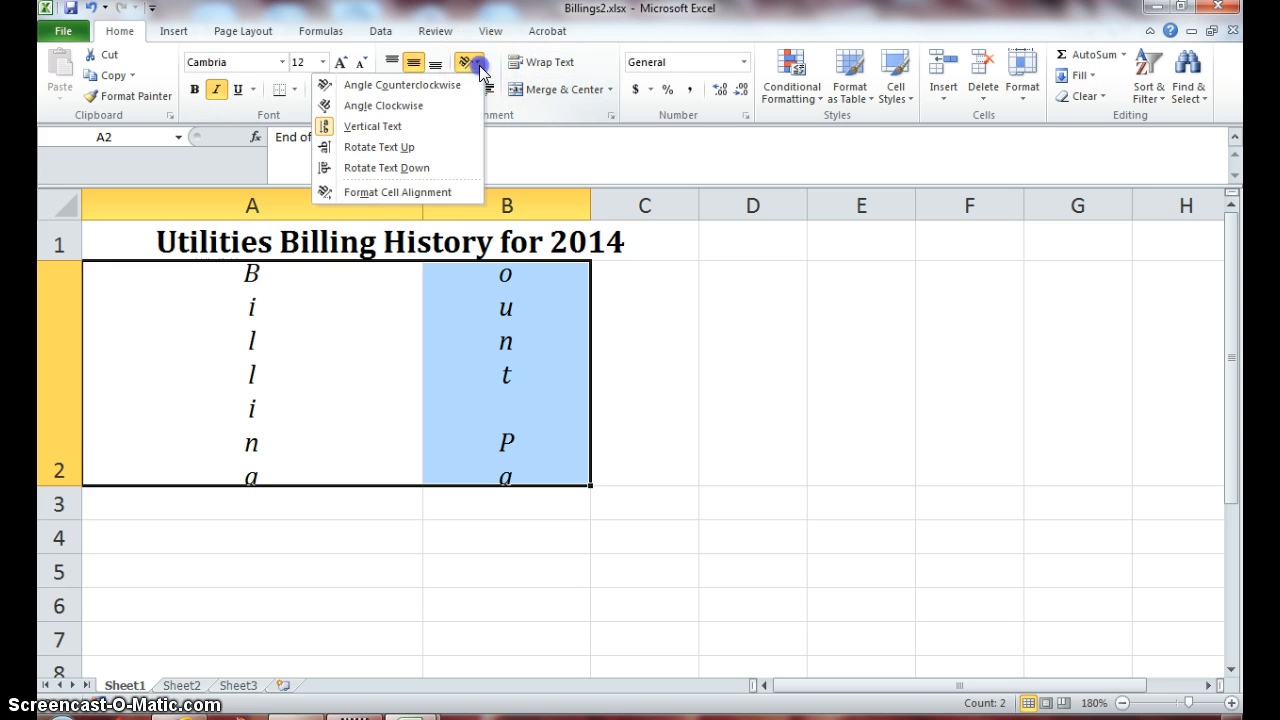
click(443, 147)
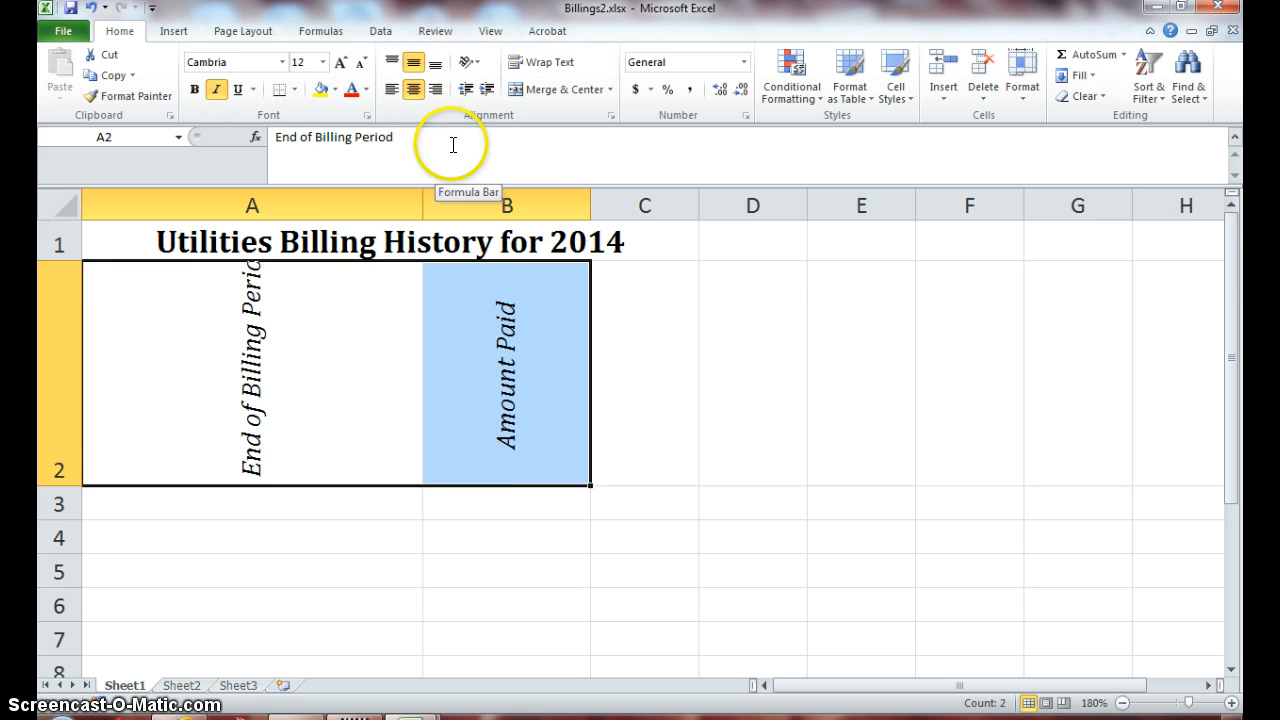
click(468, 62)
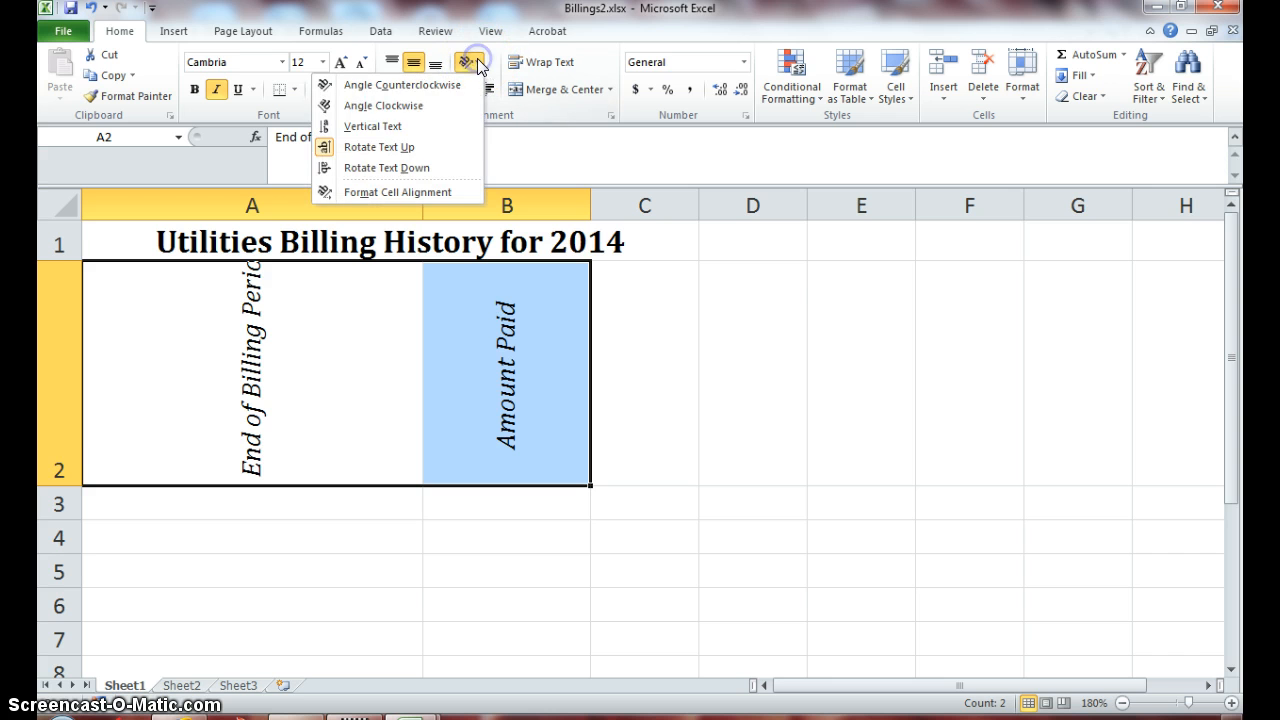
click(410, 167)
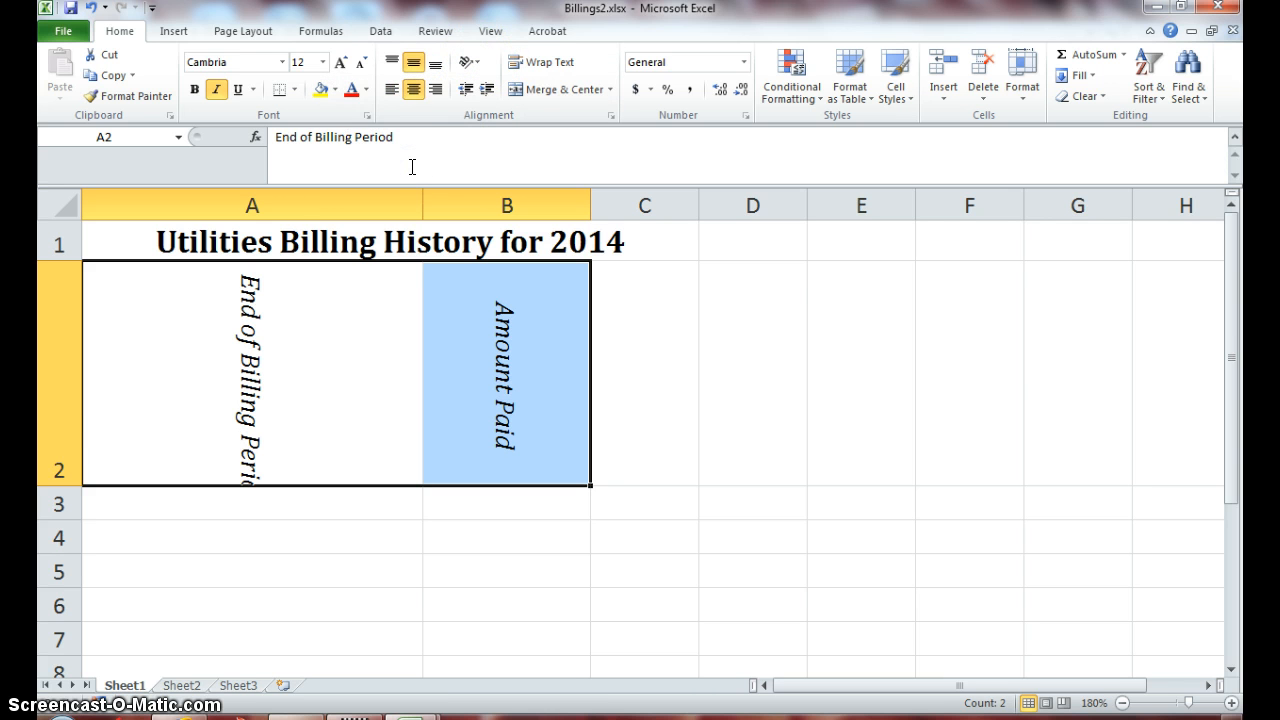
click(475, 66)
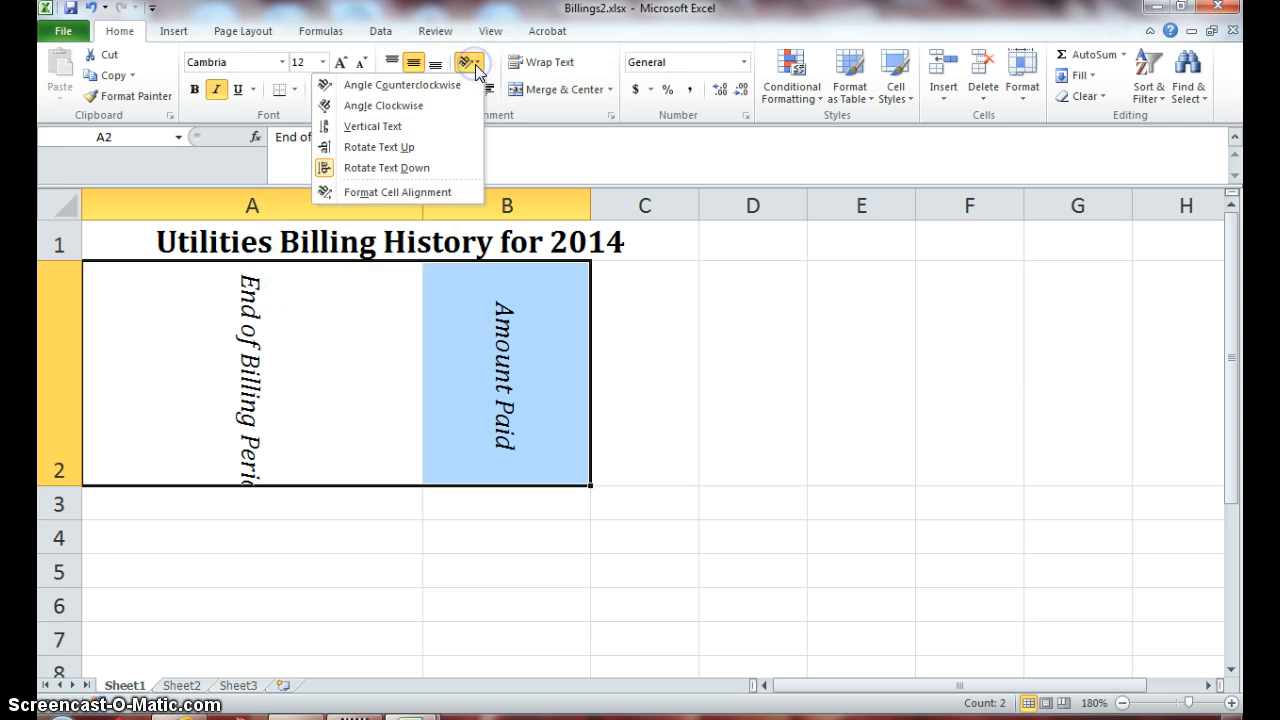
click(417, 169)
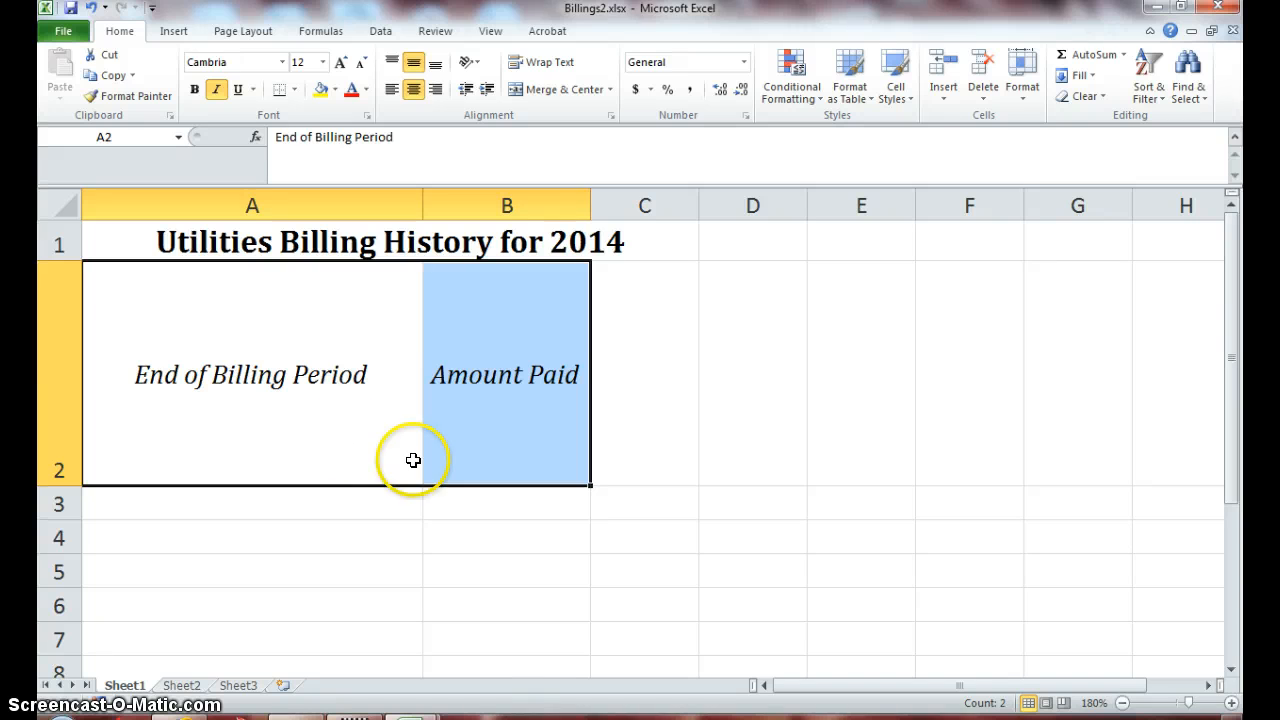
- Turn on Wrap Text in C2 and enter the header 'Percent Increase/Decrease'
click(635, 439)
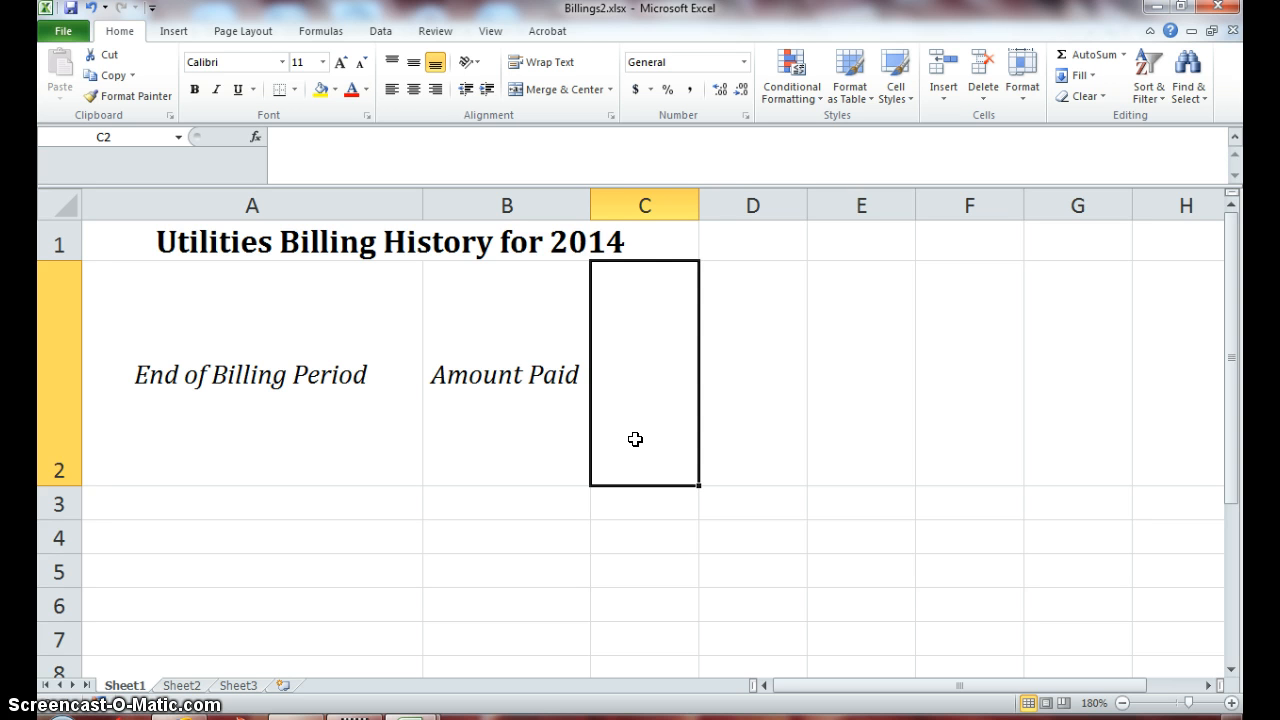
click(529, 65)
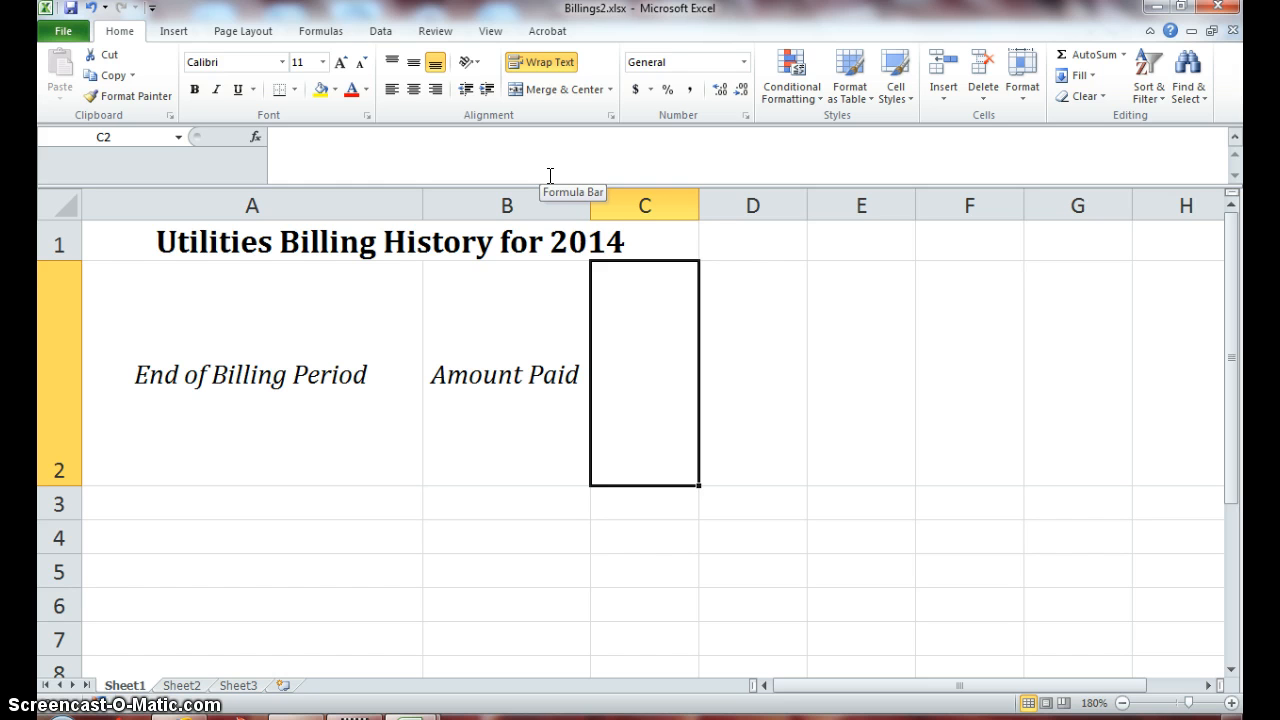
text(Percent)
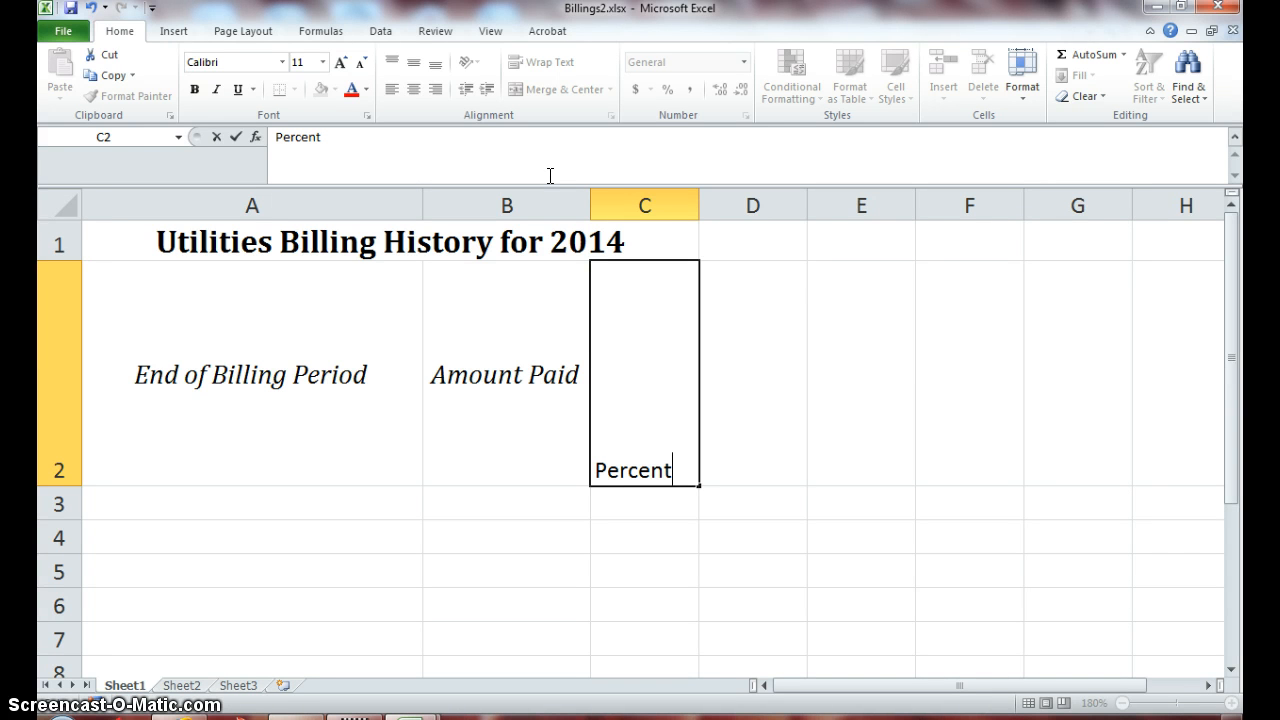
text( Increase/)
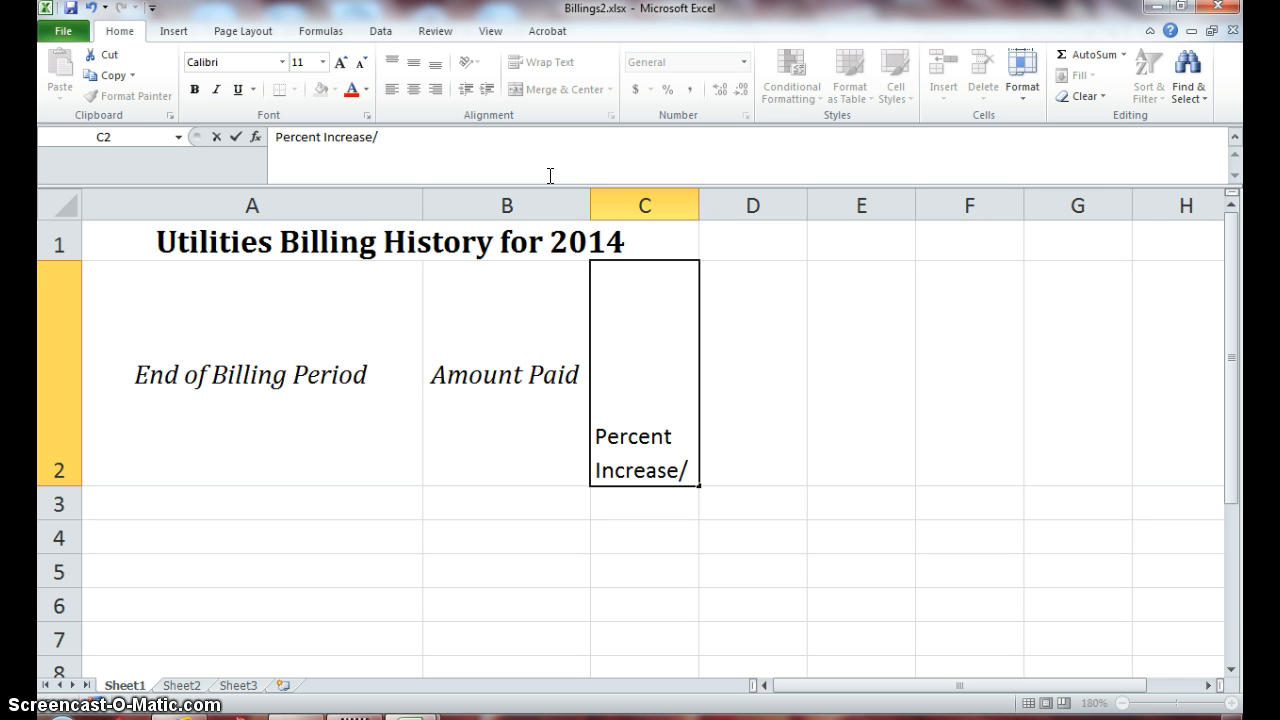
text(Decre)
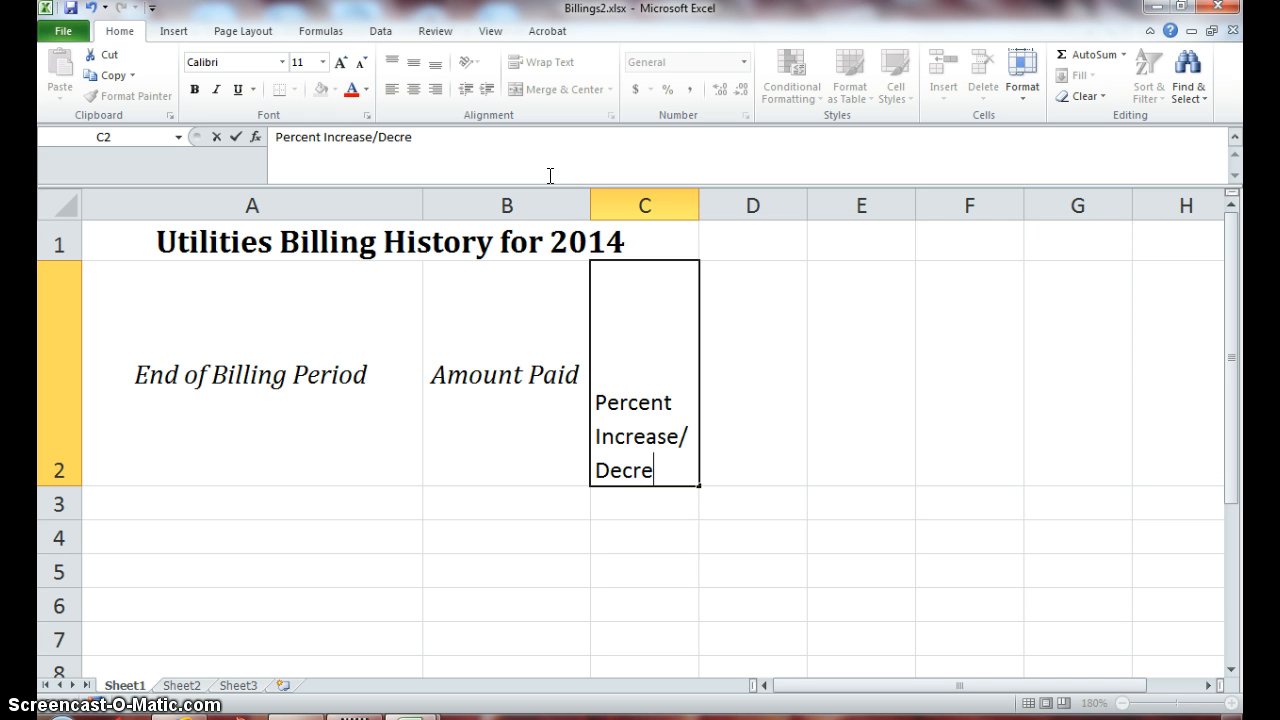
text(ase)
key(Return)
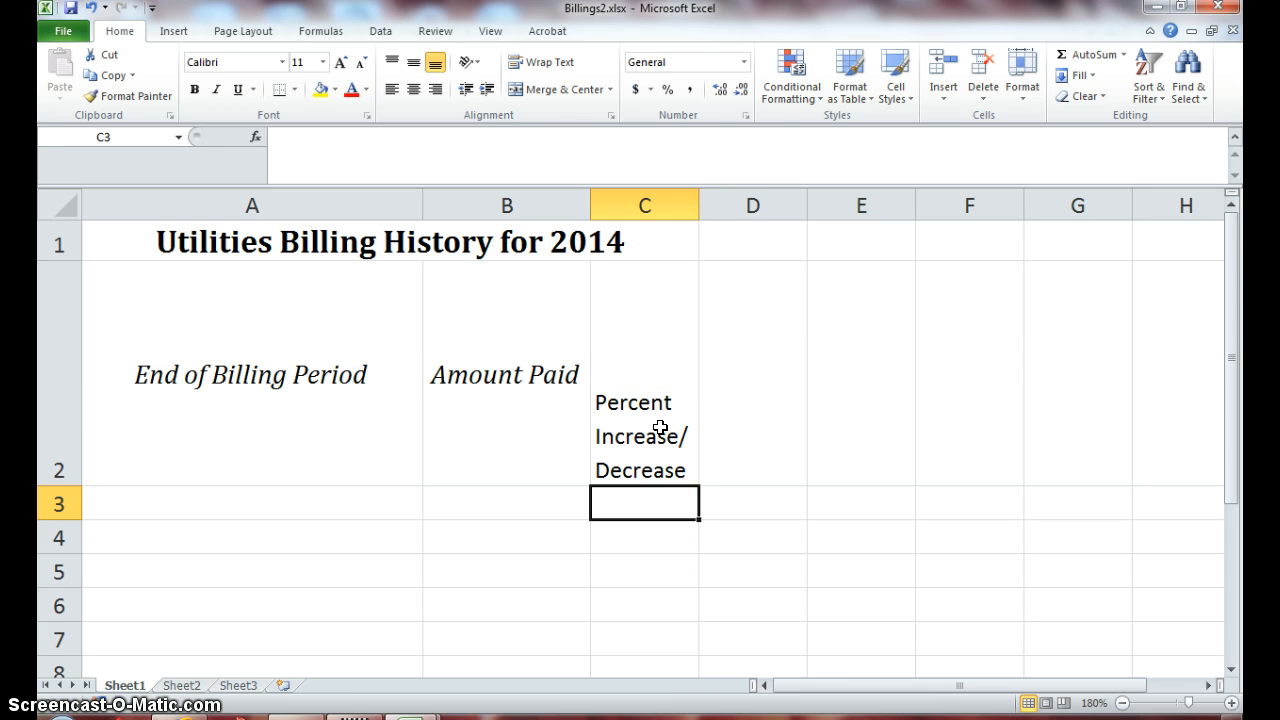
- Select A2:C2 and change the row 2 height to 50
click(335, 372)
drag(335, 372, 620, 436)
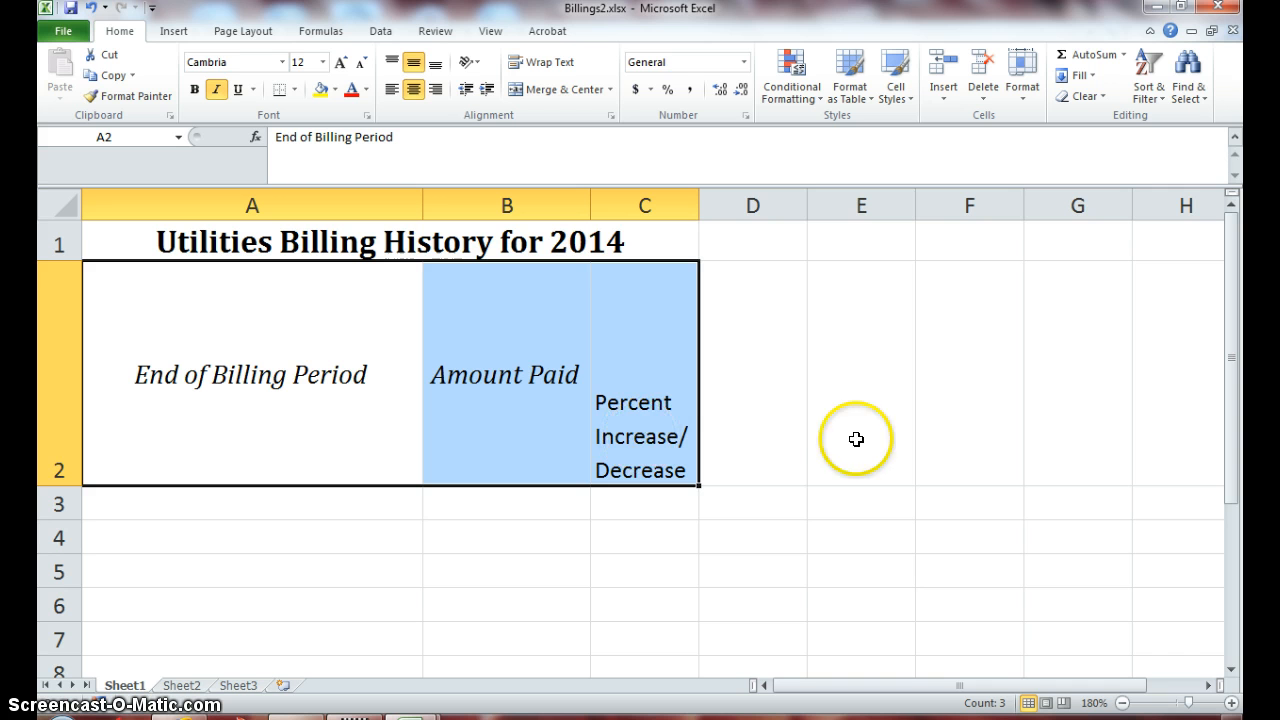
click(1025, 95)
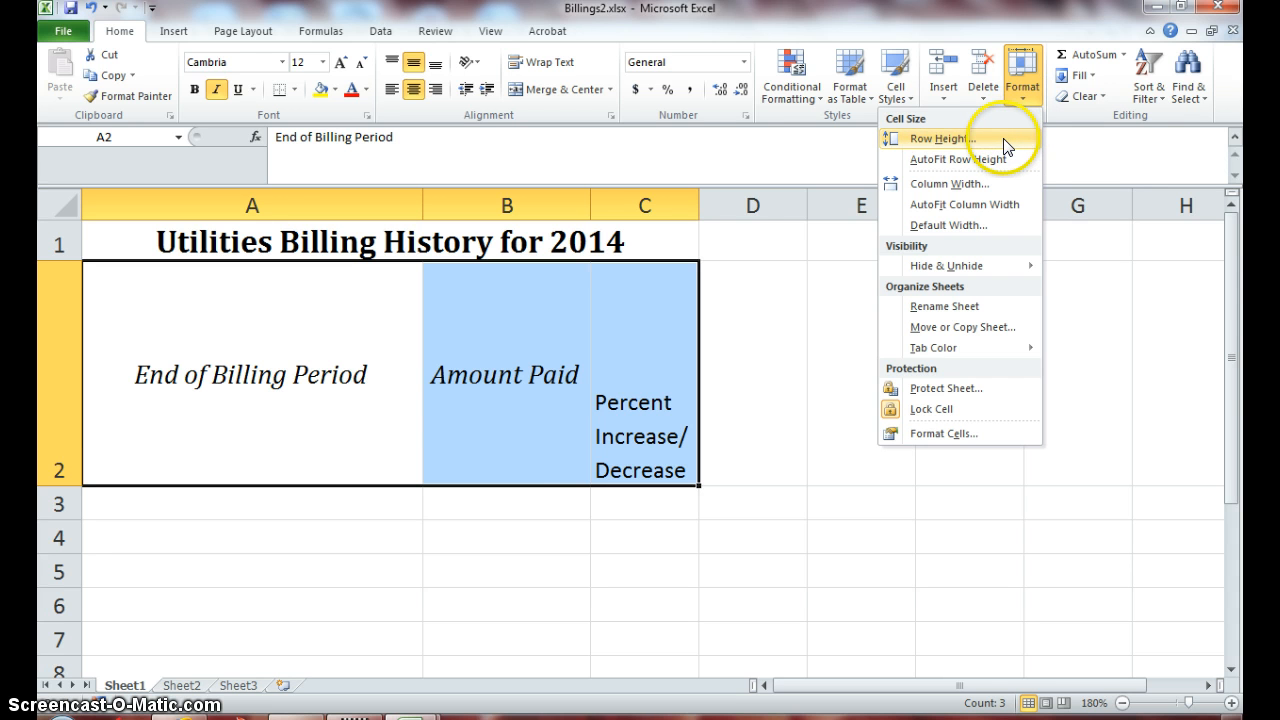
click(1022, 140)
text(5)
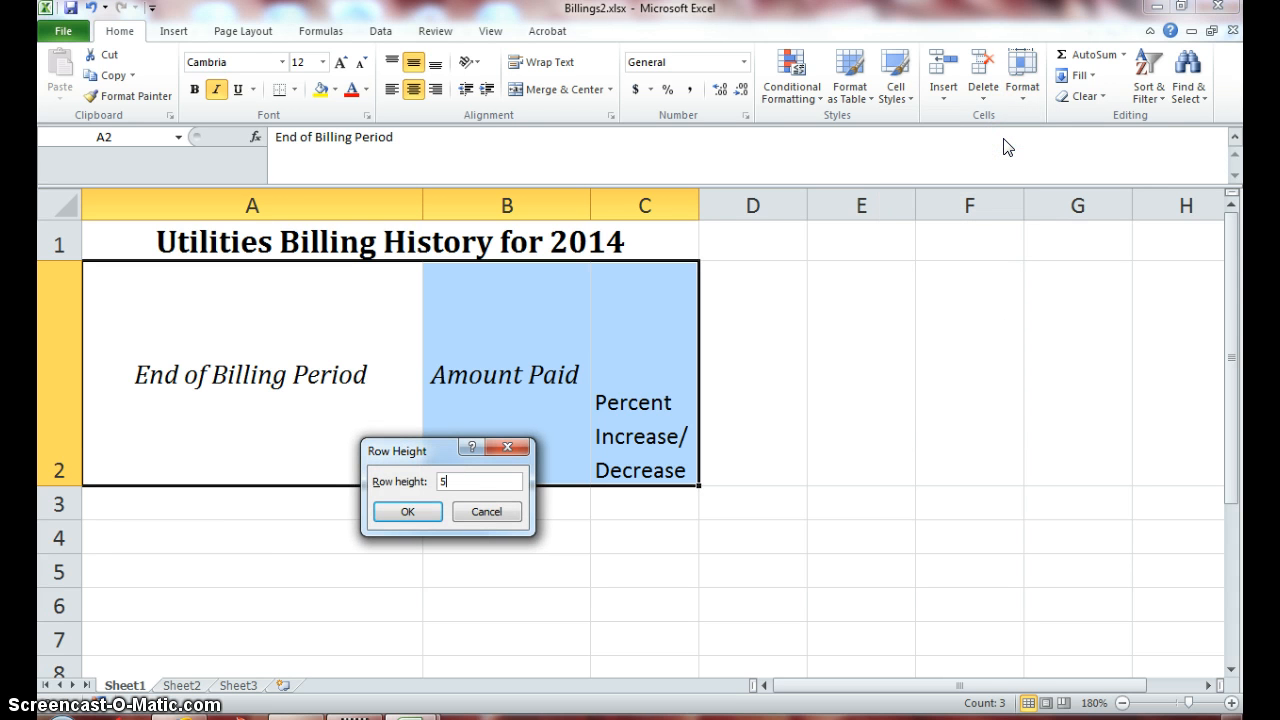
text(0)
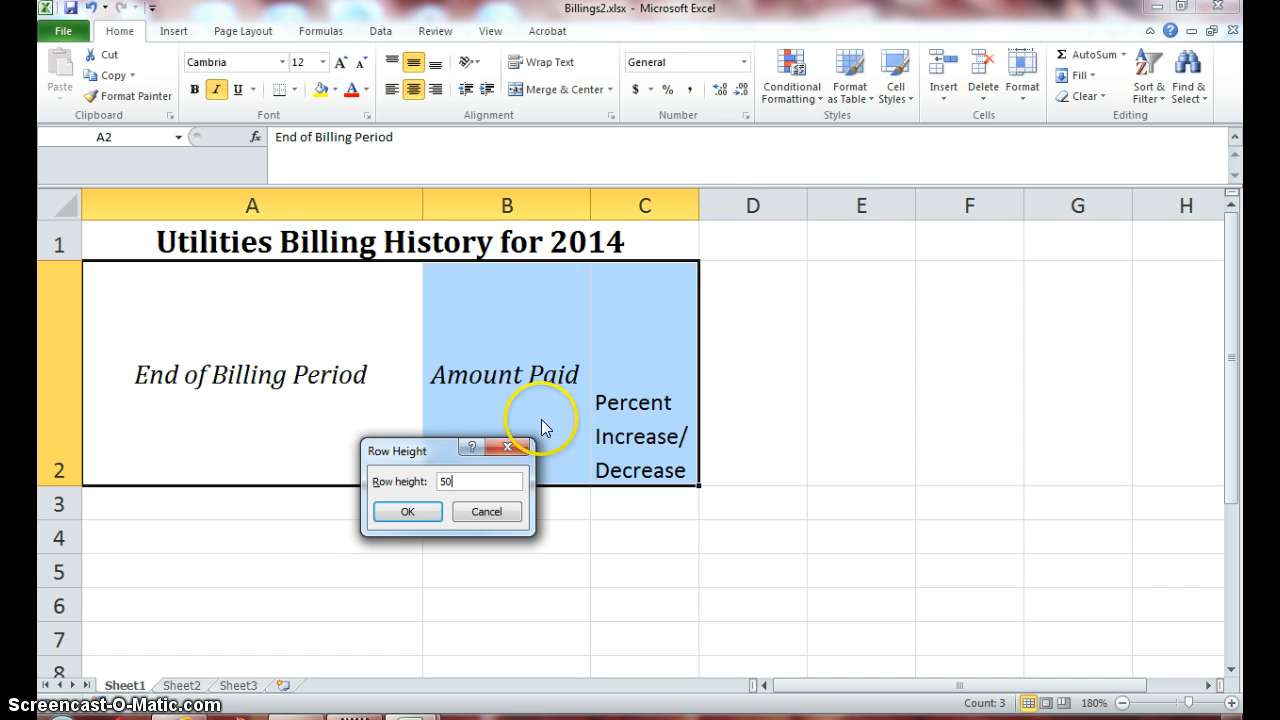
click(409, 511)
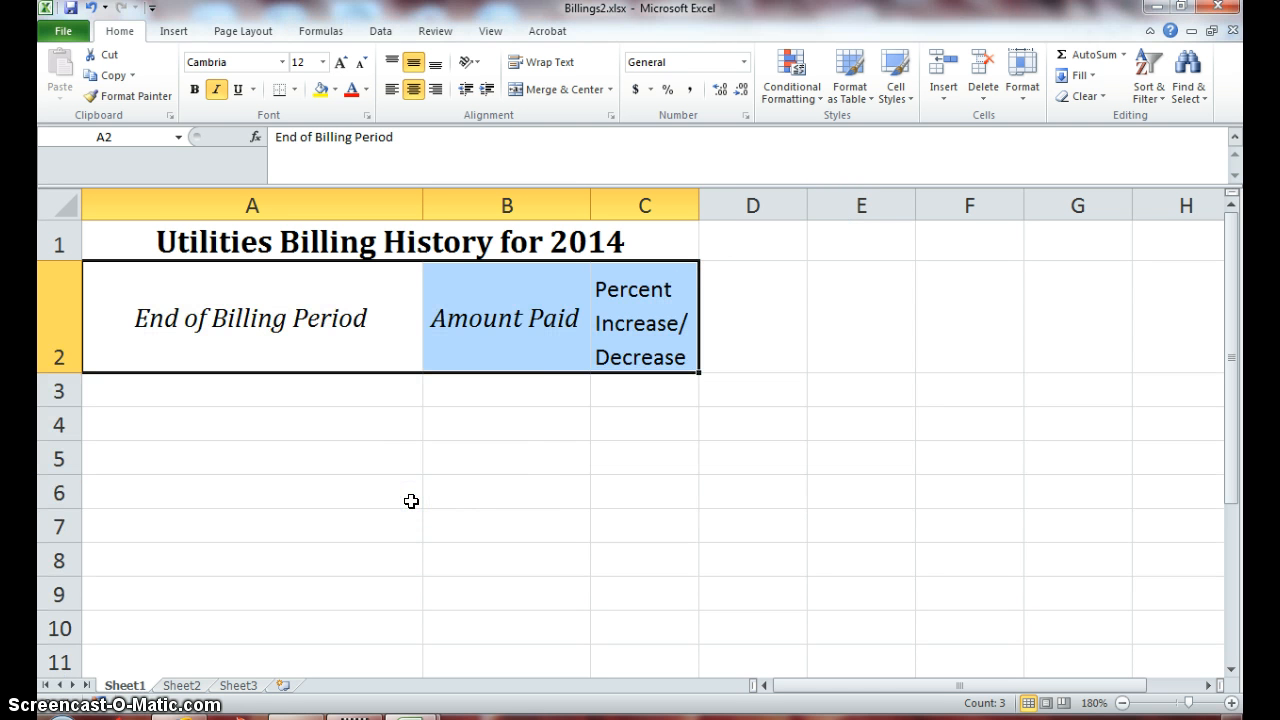
- Make the Percent Increase/Decrease header in C2 italic
click(629, 347)
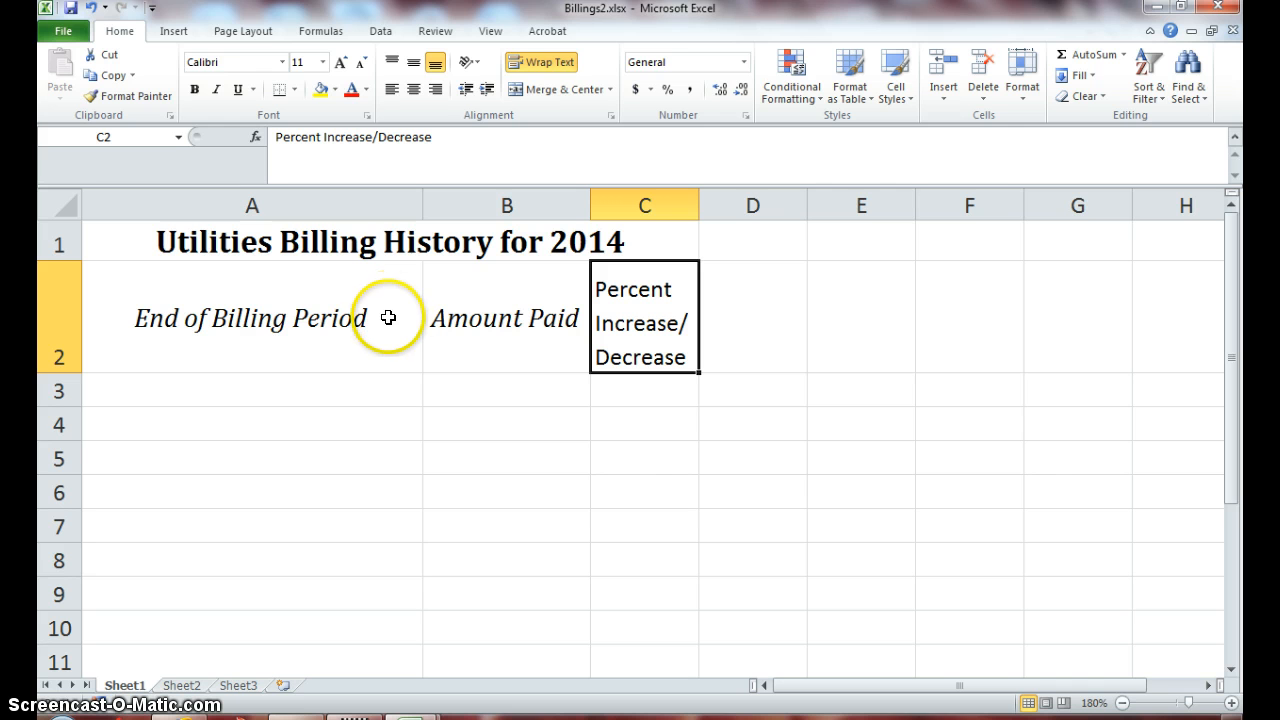
click(217, 90)
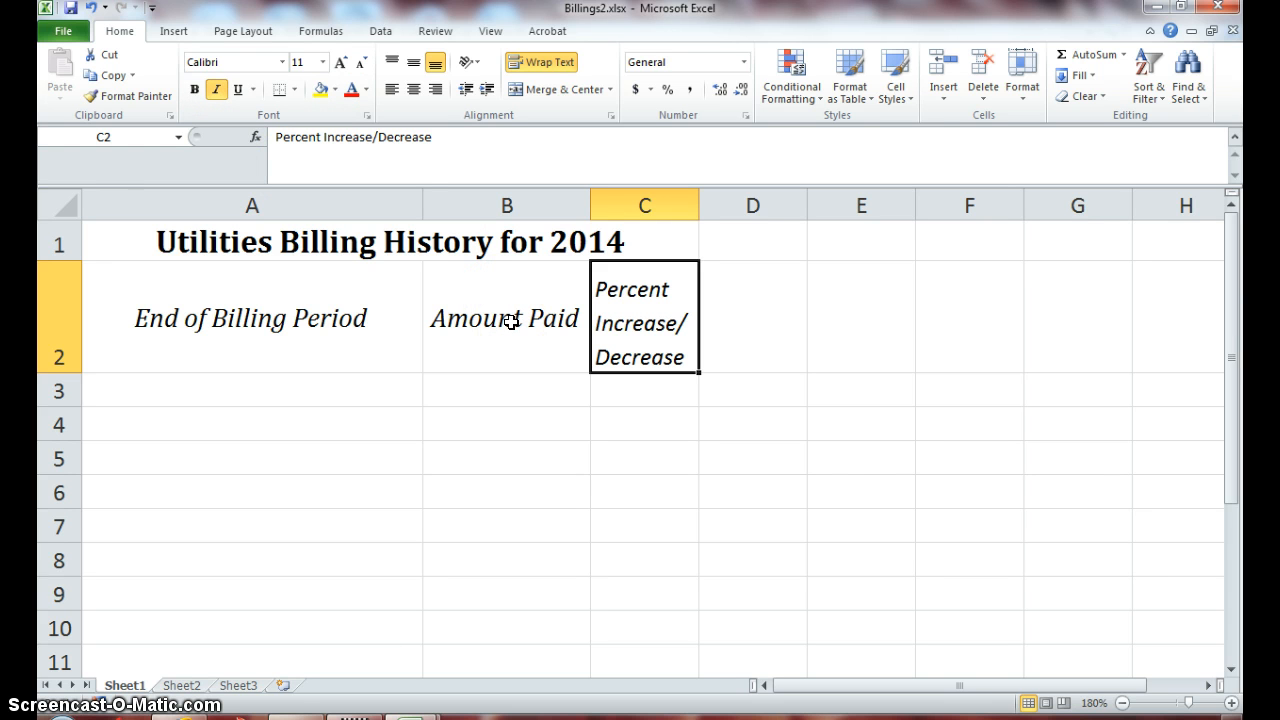
- Enter 384.83, 290.44, 228.51, 219.44 and 135.59 in B3:B7, then type 128.56 into B8
click(488, 384)
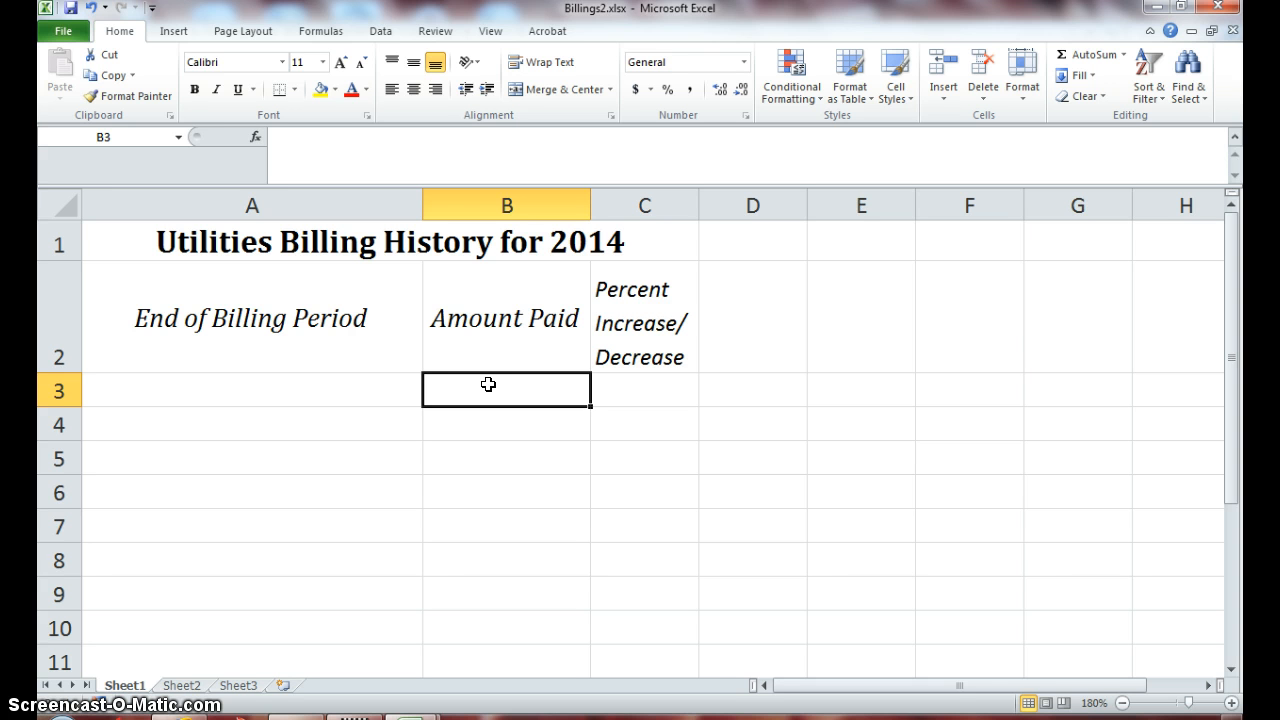
text(384.)
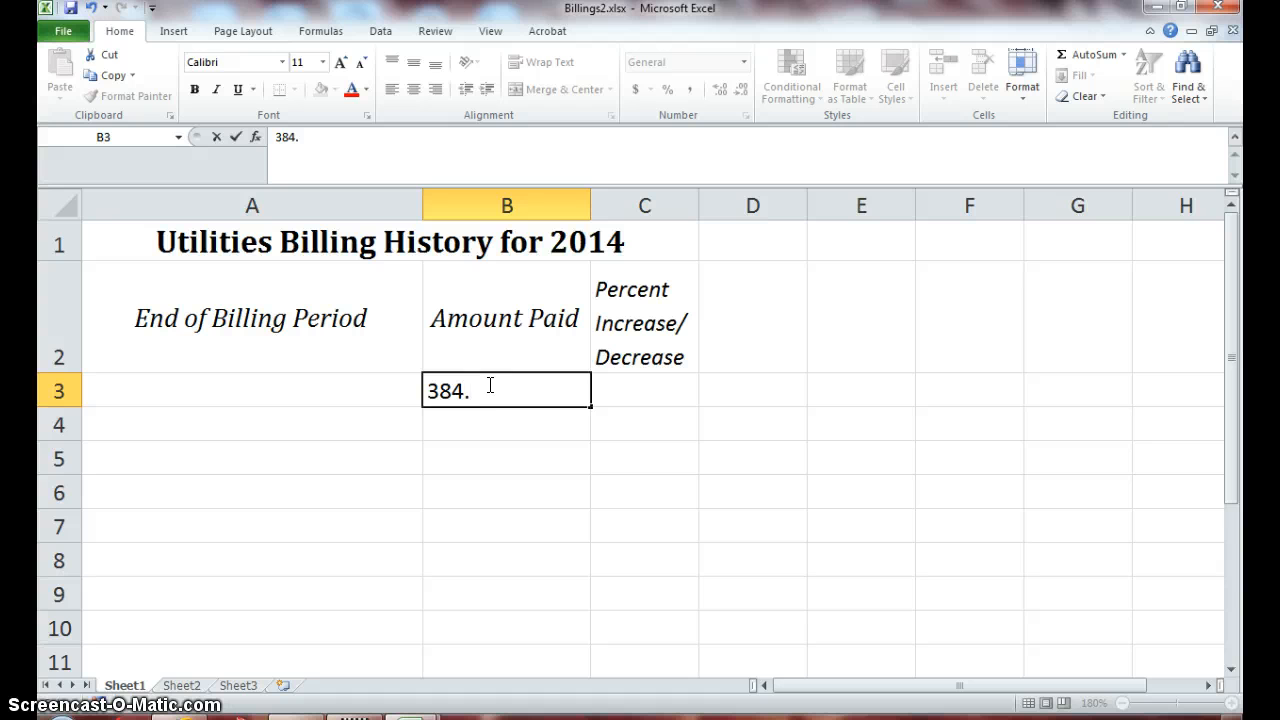
text(83)
key(Return)
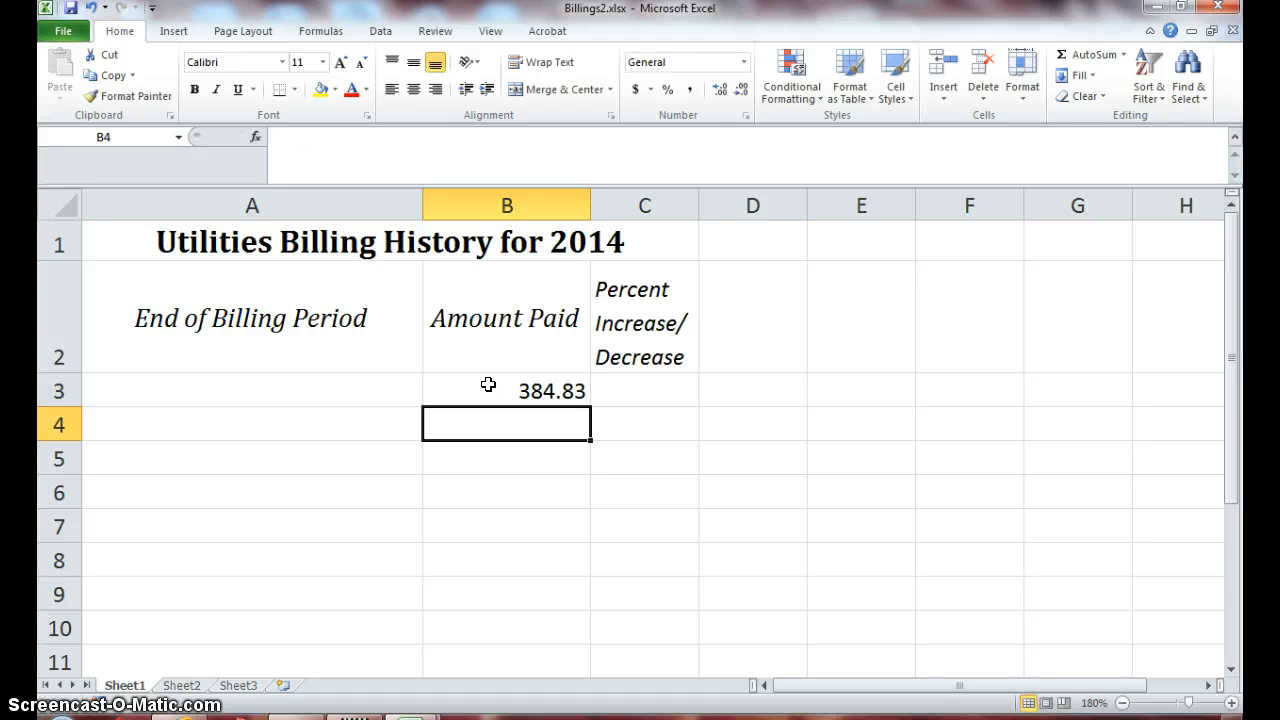
text(290.)
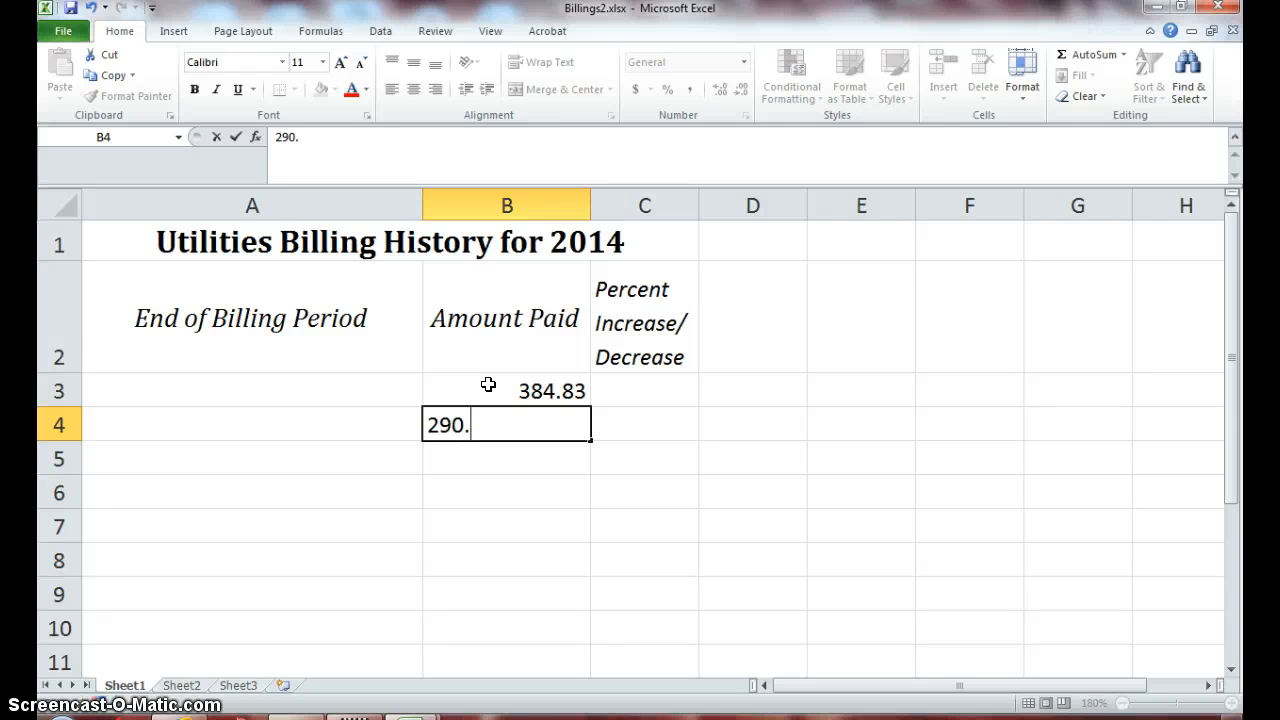
text(44)
key(Return)
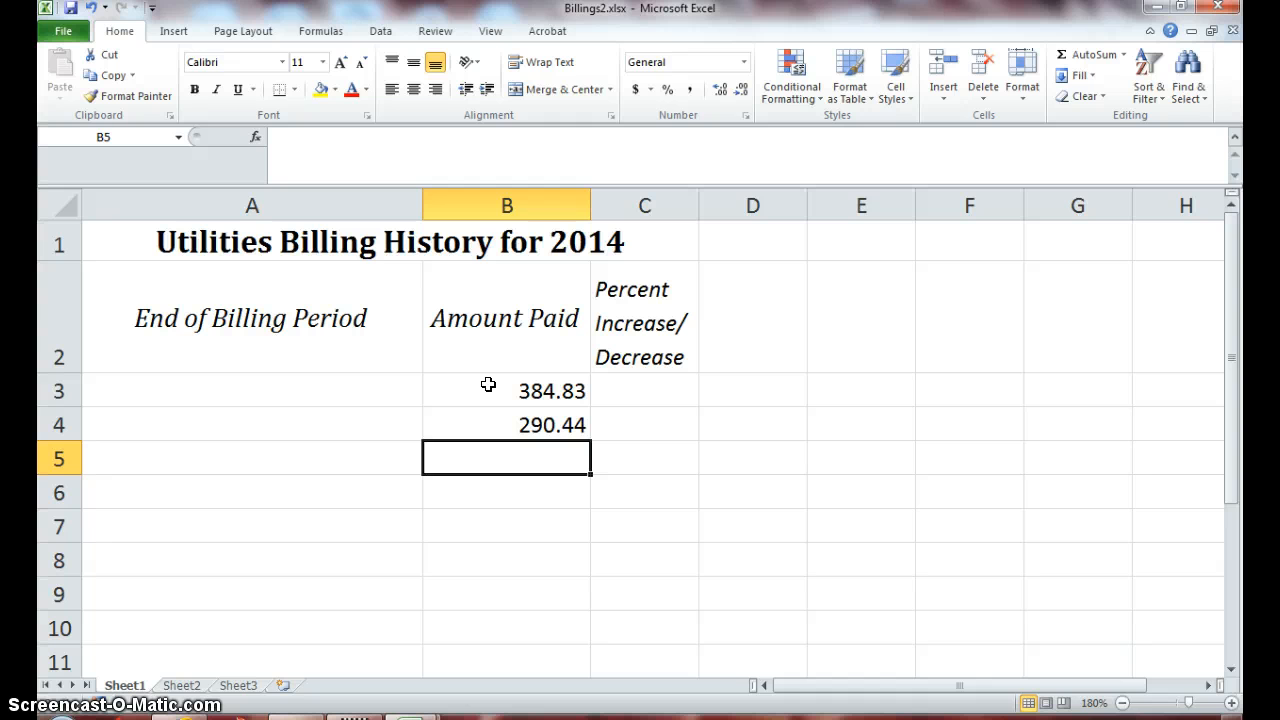
text(22)
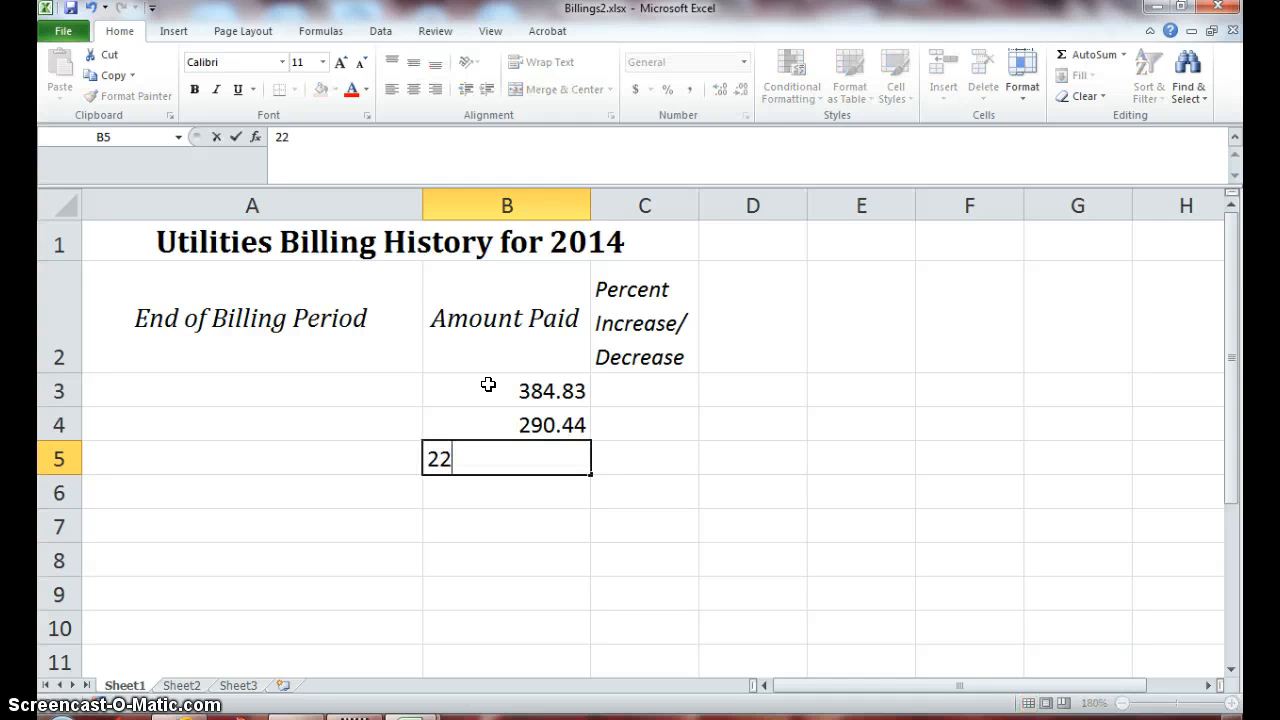
text(8.51)
key(Return)
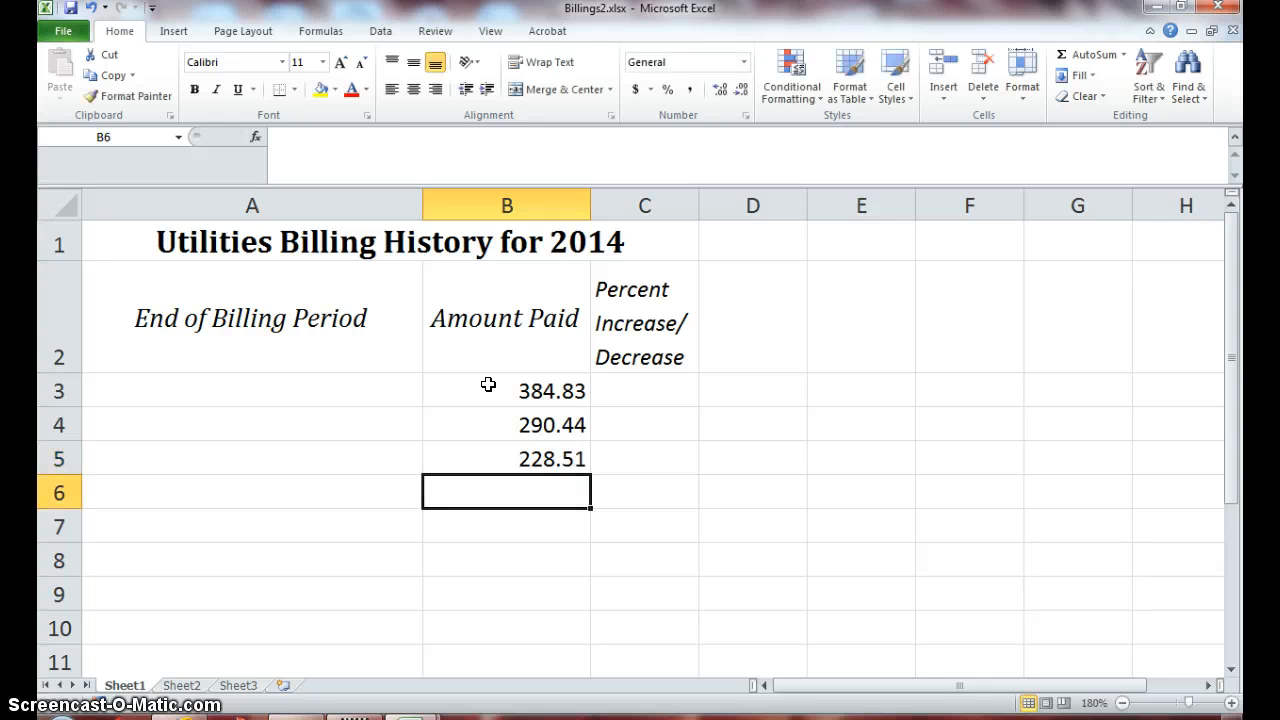
text(219.)
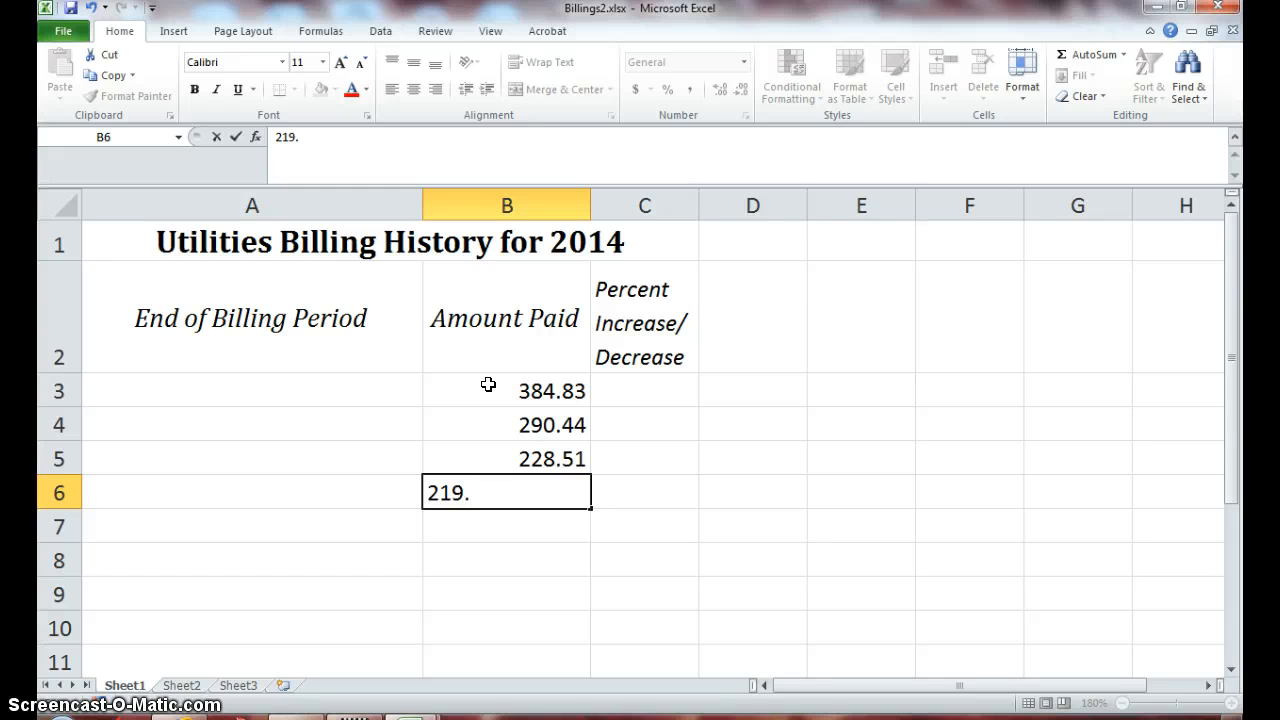
text(44)
key(Return)
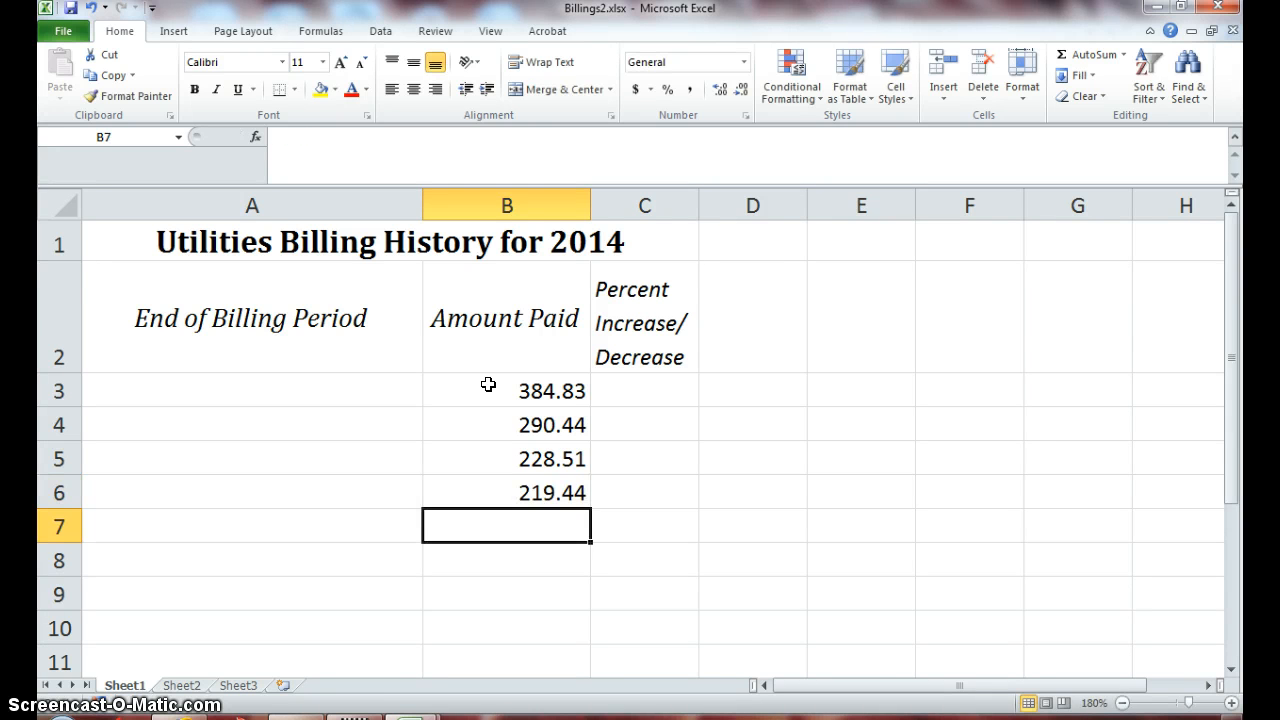
text(135)
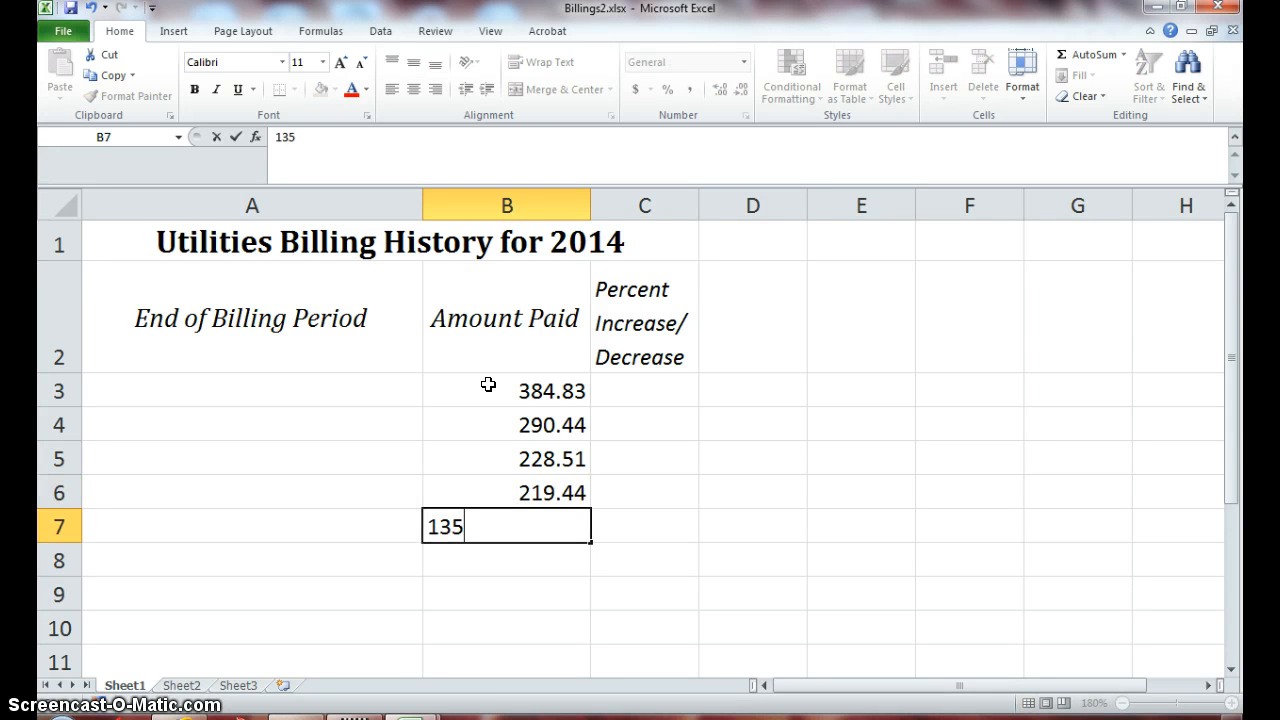
text(.59)
key(Return)
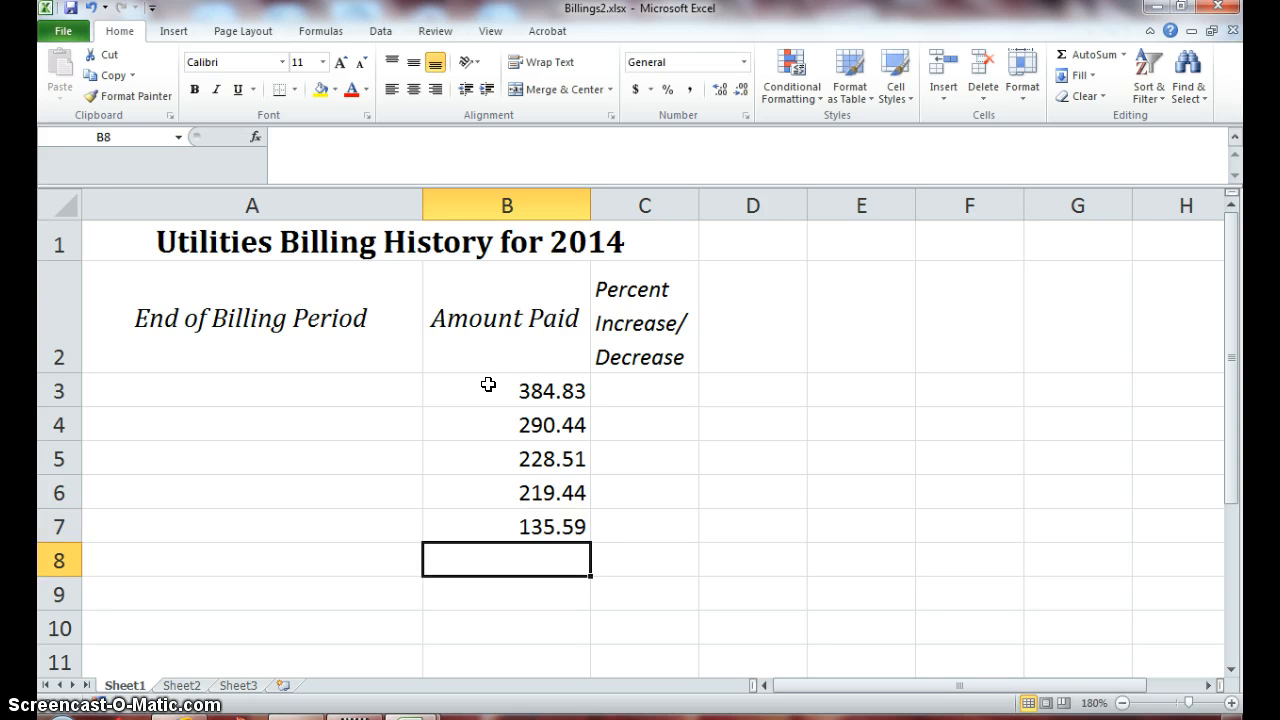
text(128)
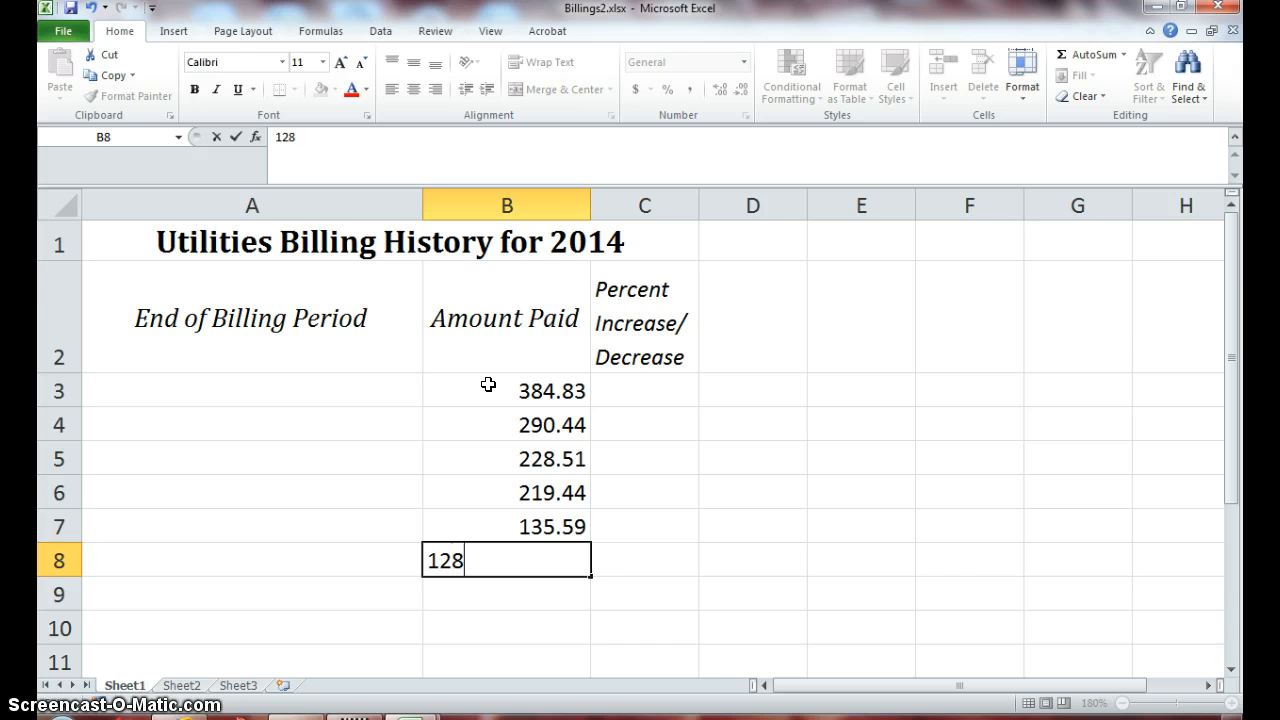
text(.56)
- Enter the amounts 128.56, 209.31, 246.16, 140.61, 195.11 and 224.59 into cells B8 through B13
key(Return)
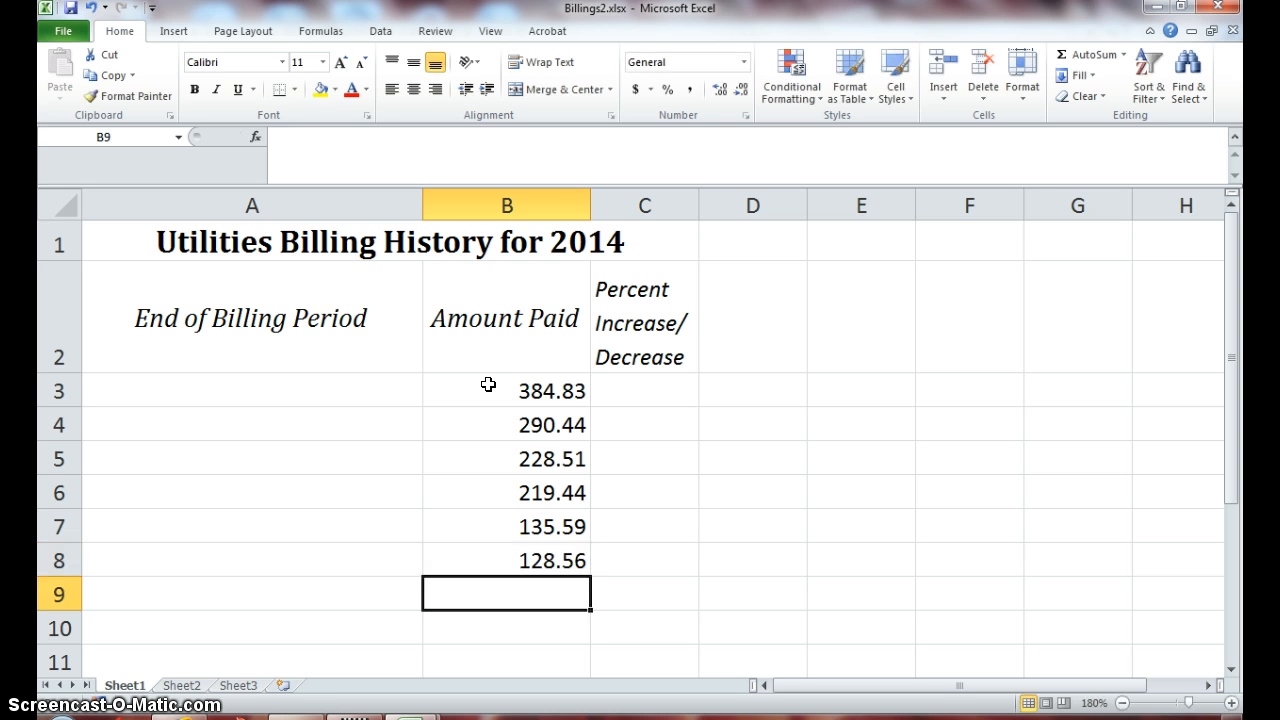
text(209.31)
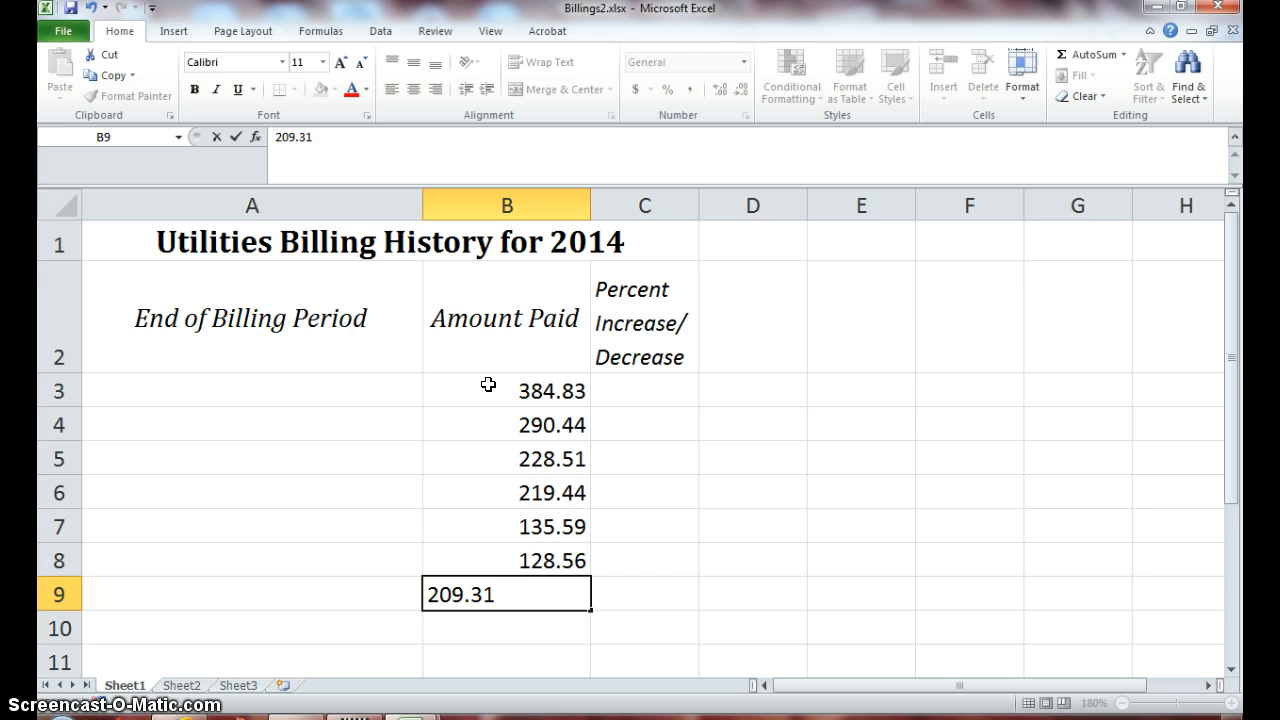
key(Return)
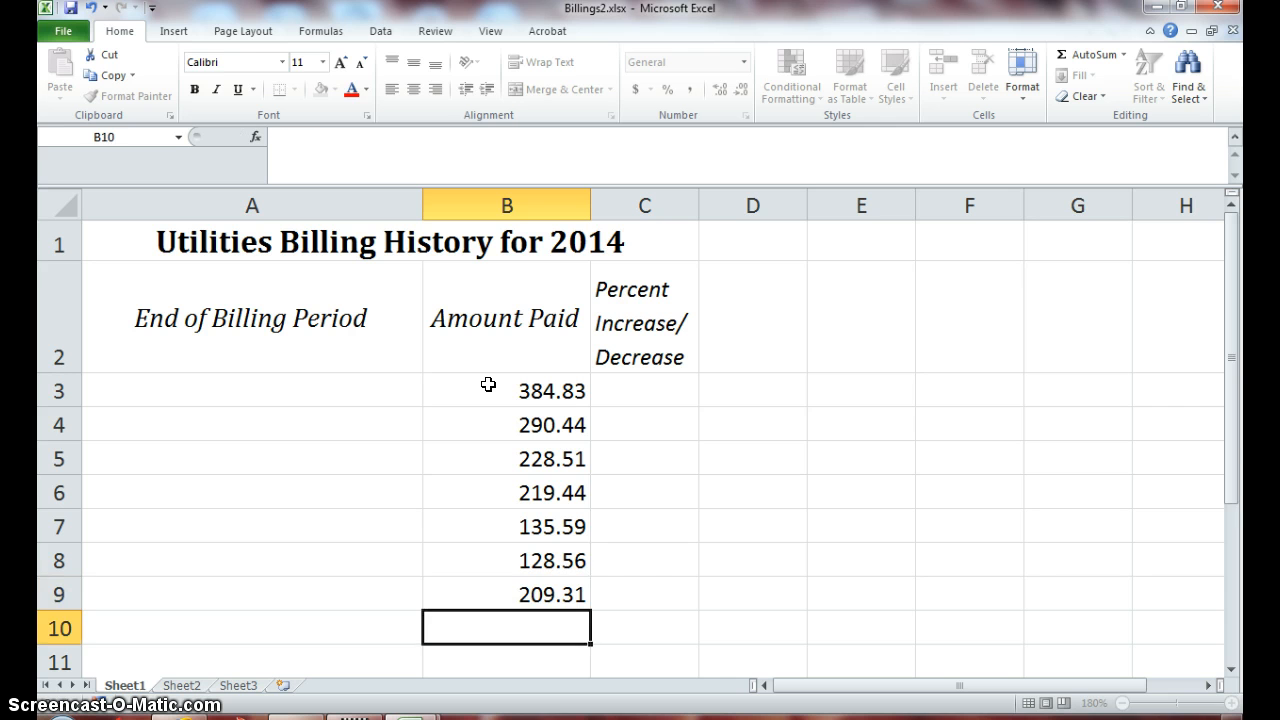
text(246.)
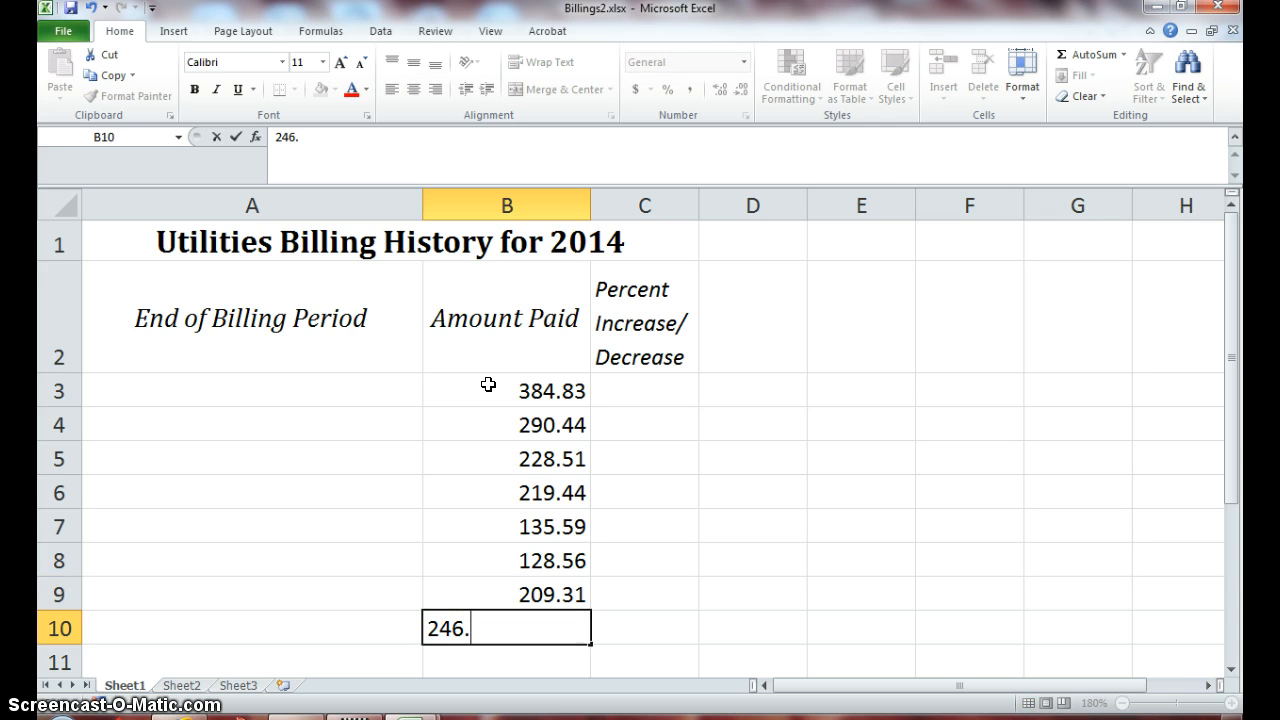
text(16)
key(Return)
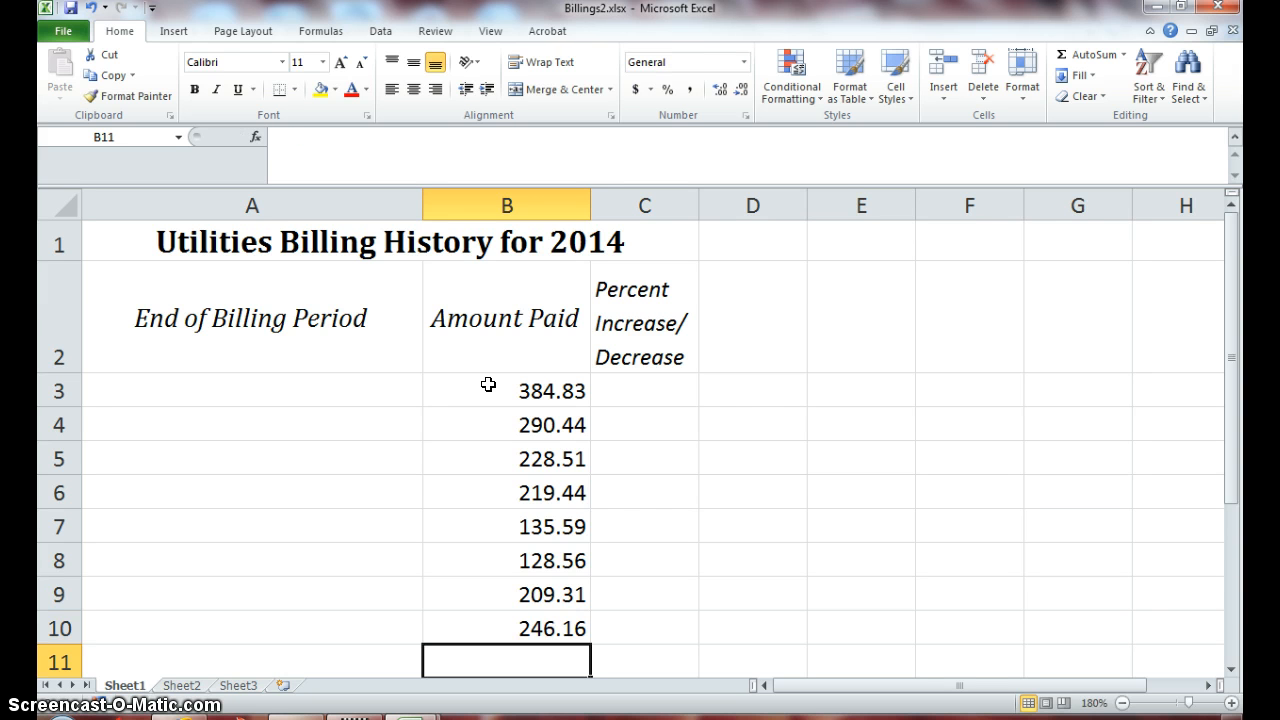
text(14)
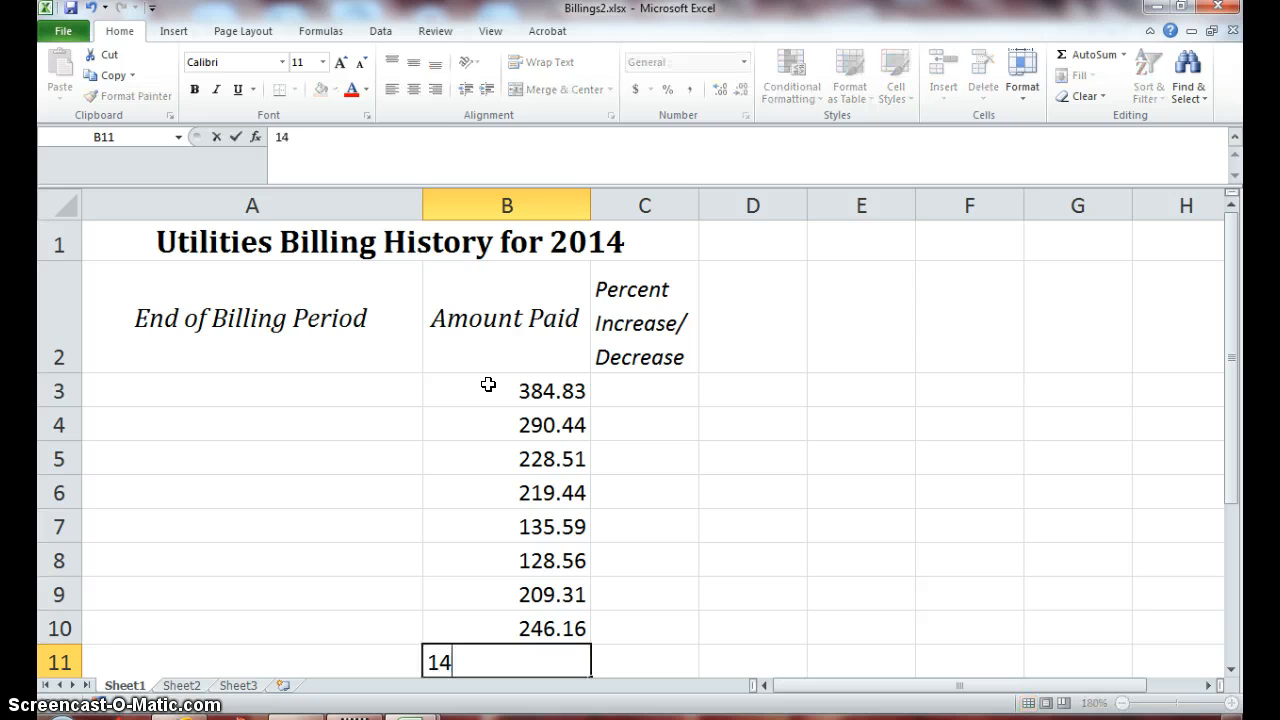
text(0.61)
key(Return)
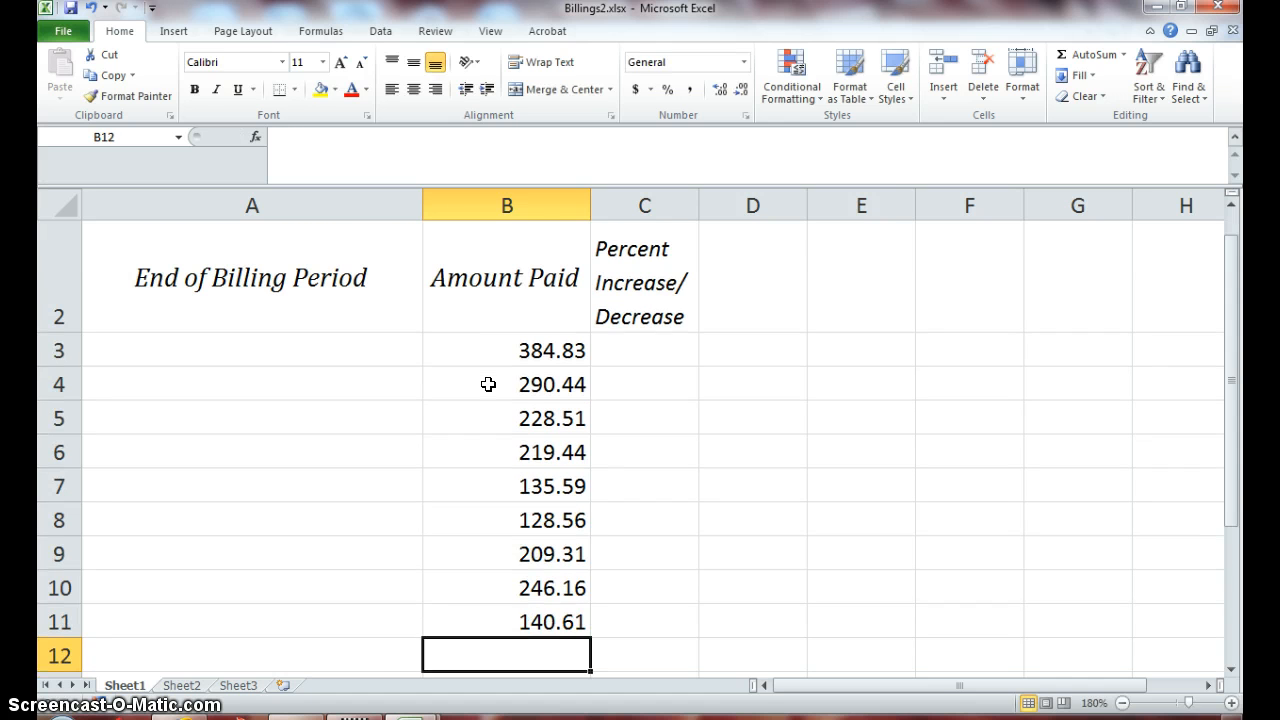
text(195.)
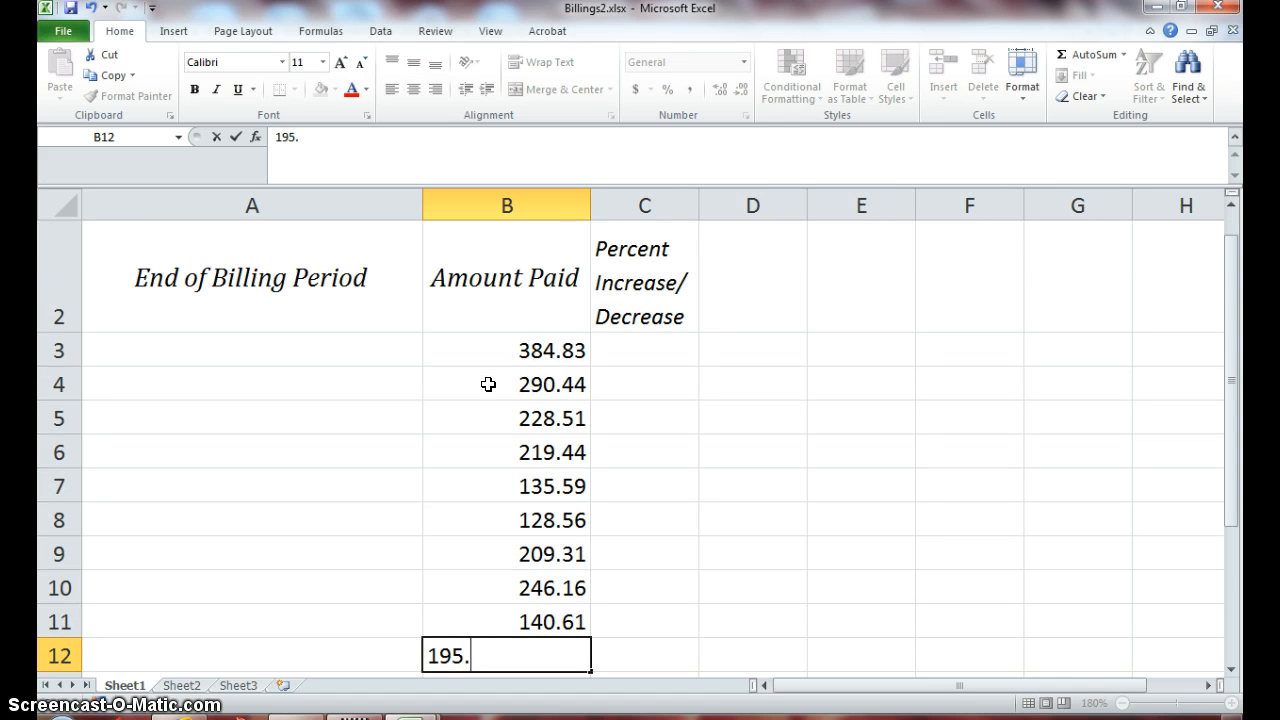
text(11)
key(Return)
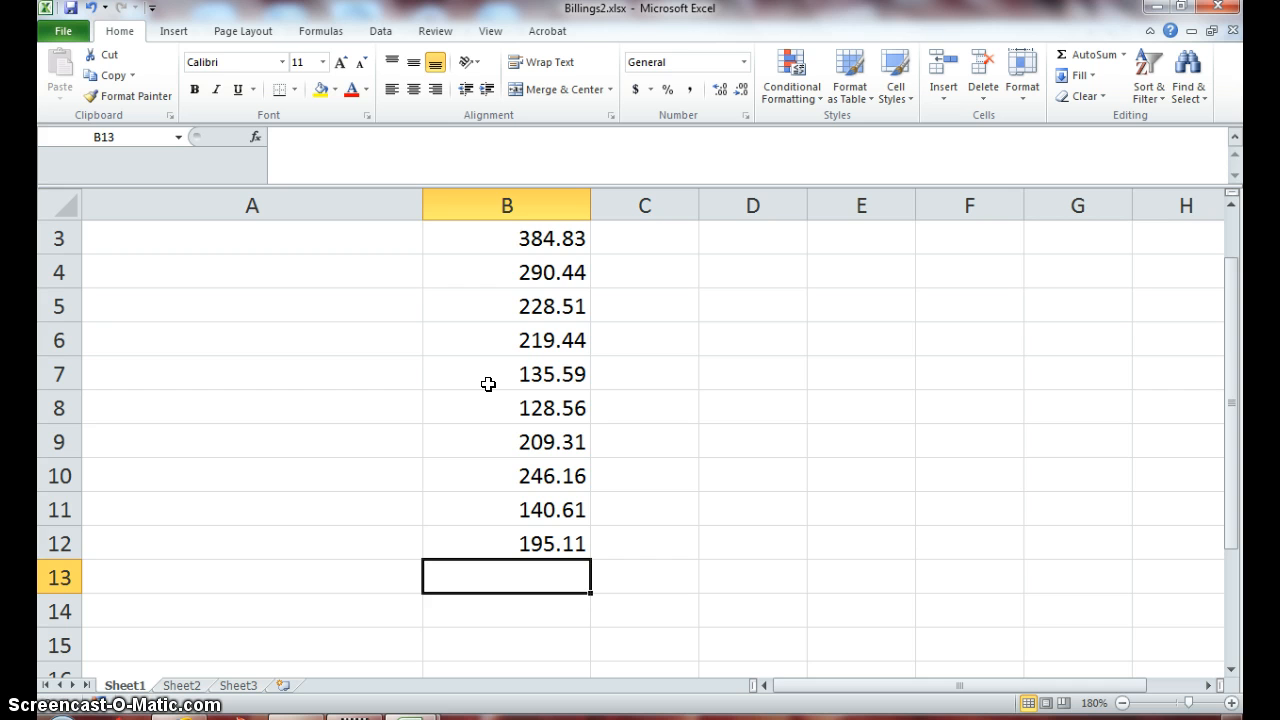
text(22)
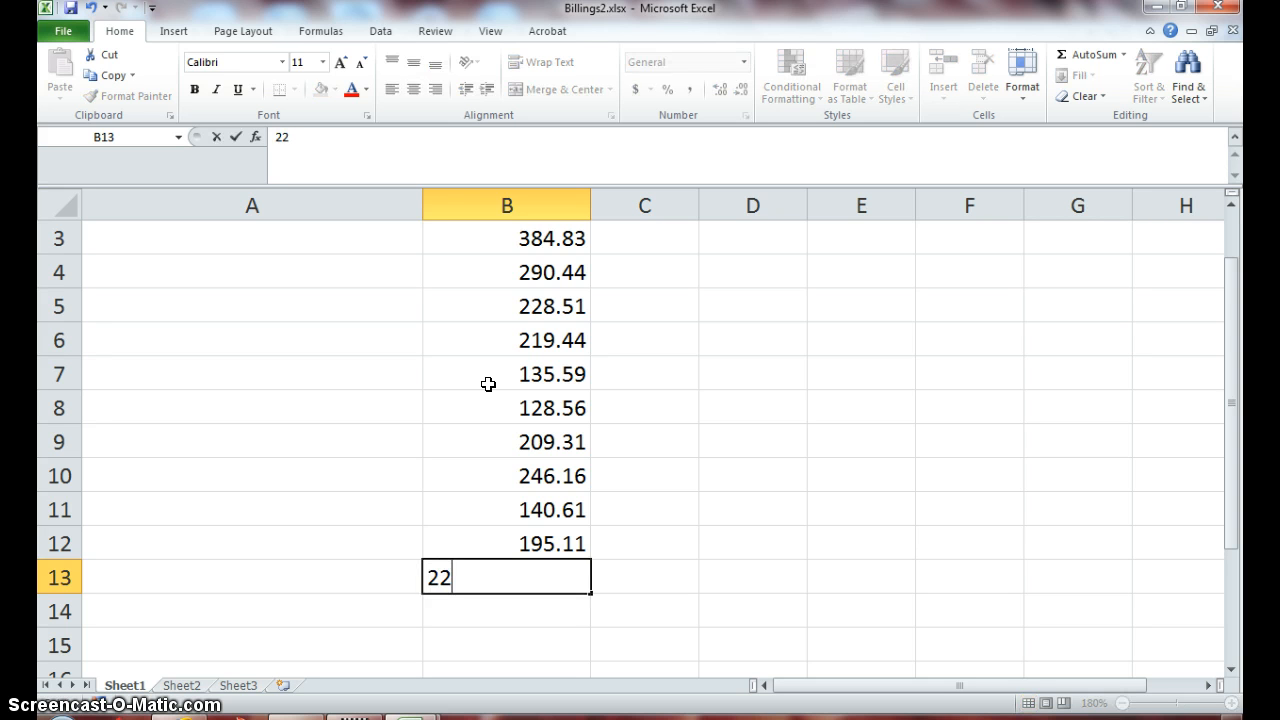
text(4.59)
key(Return)
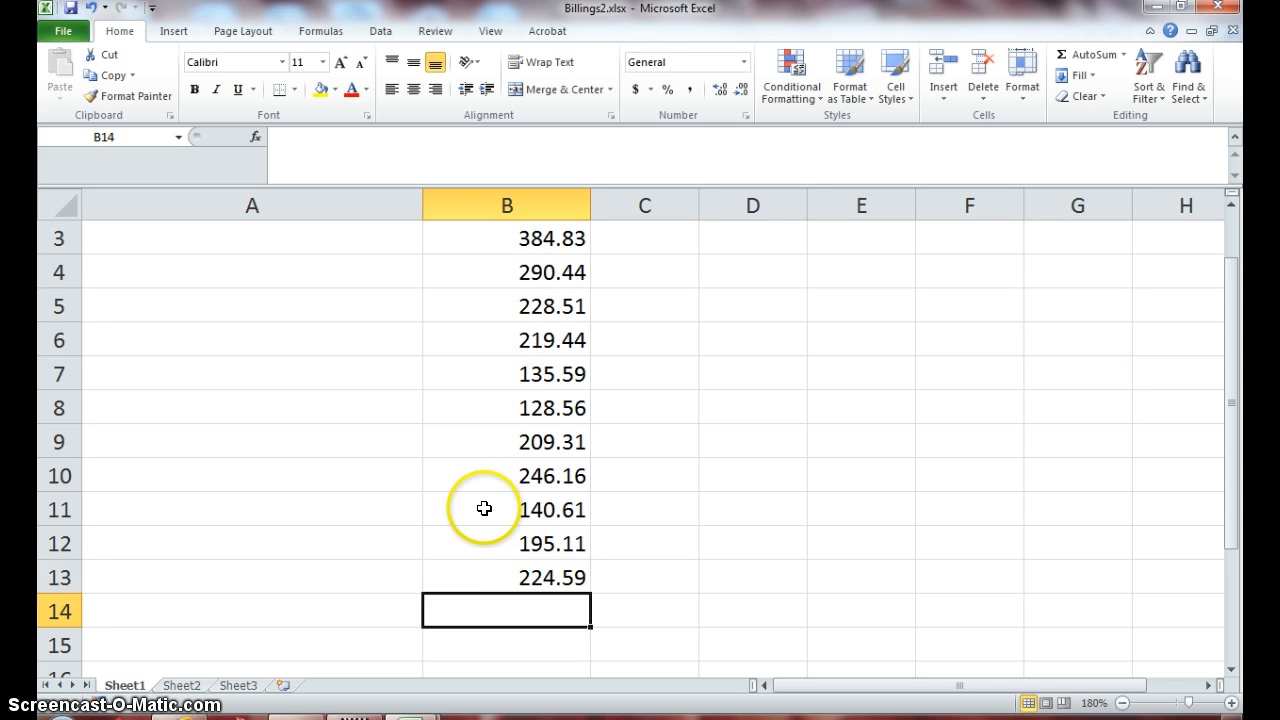
click(506, 580)
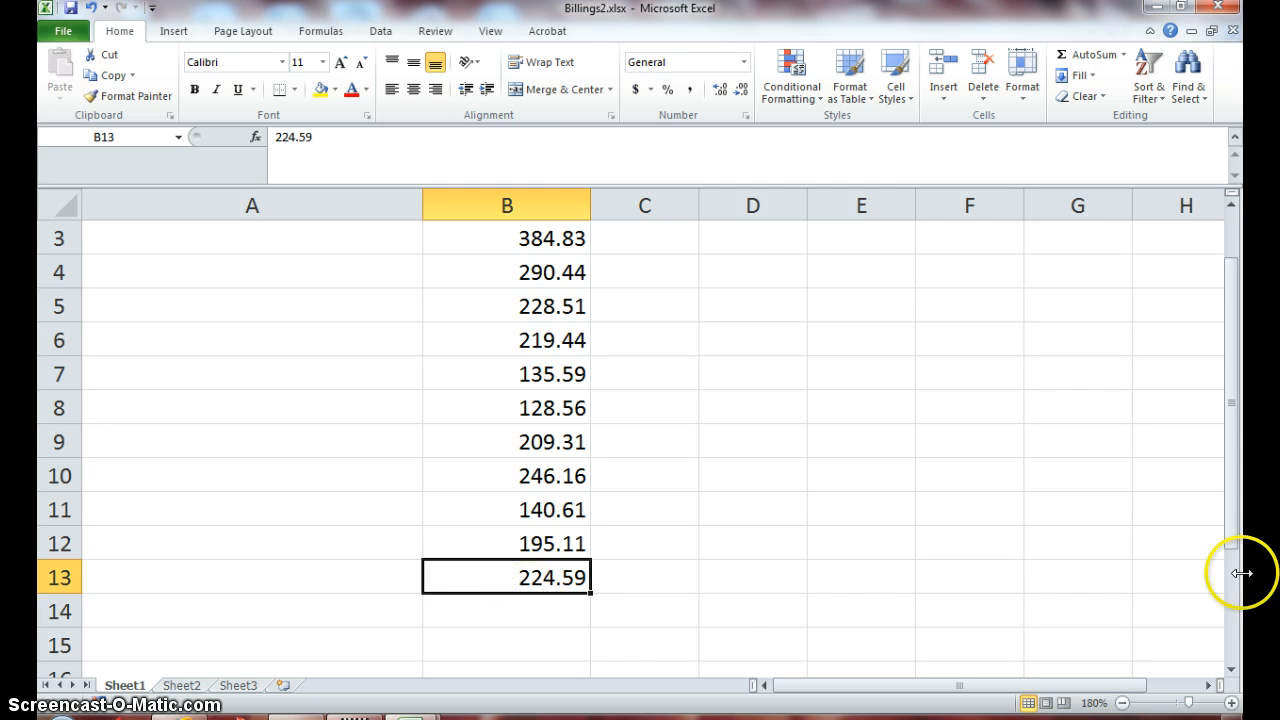
click(1230, 535)
drag(1230, 535, 1229, 409)
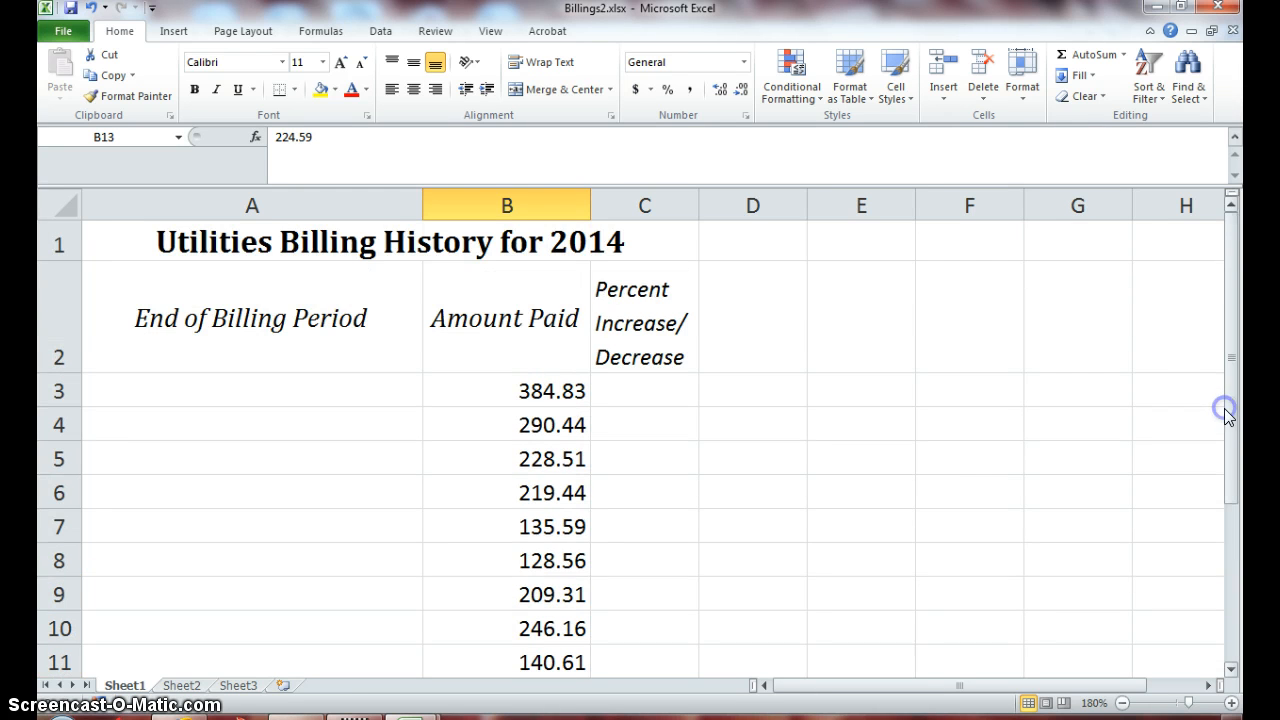
click(414, 92)
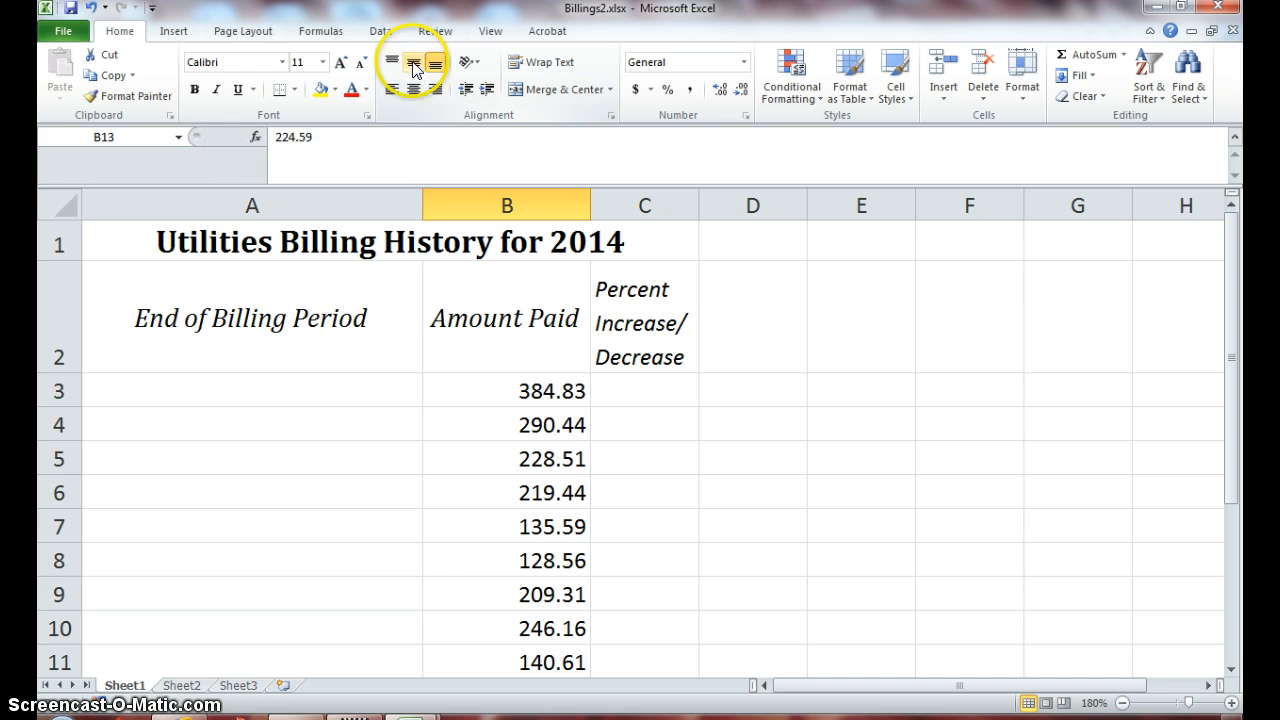
click(476, 66)
click(476, 66)
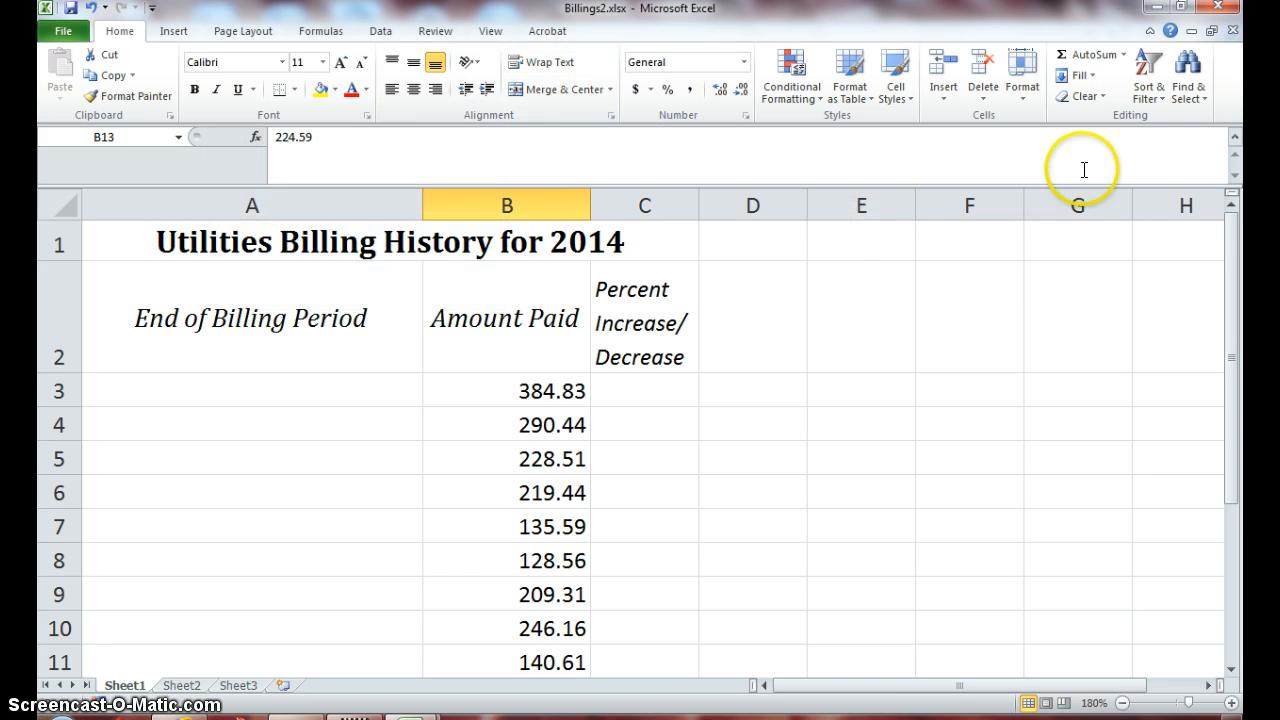
click(1021, 104)
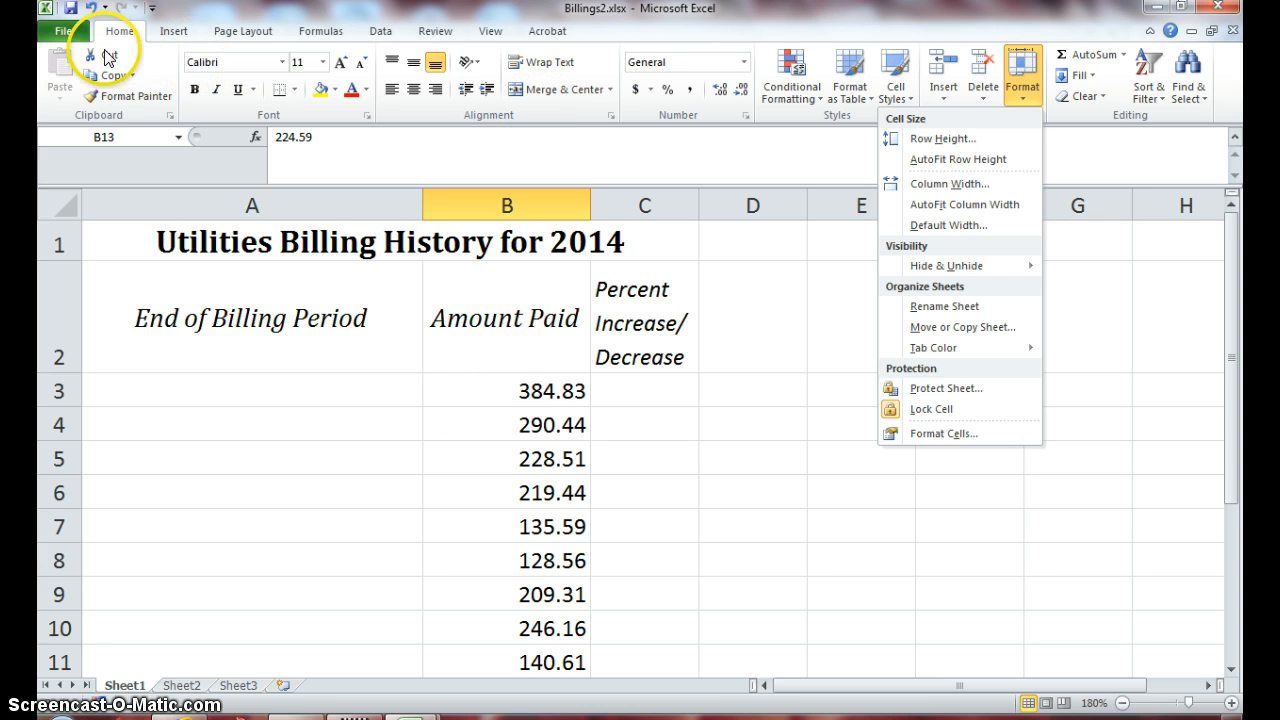
click(68, 12)
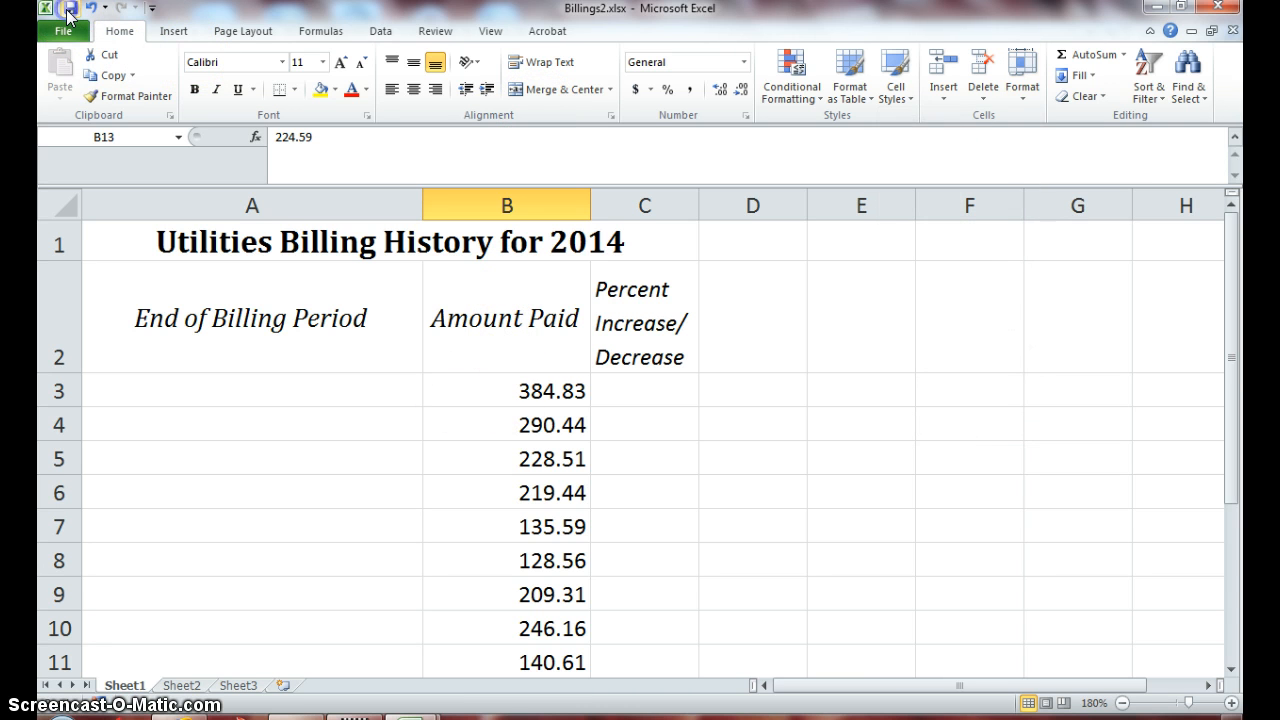